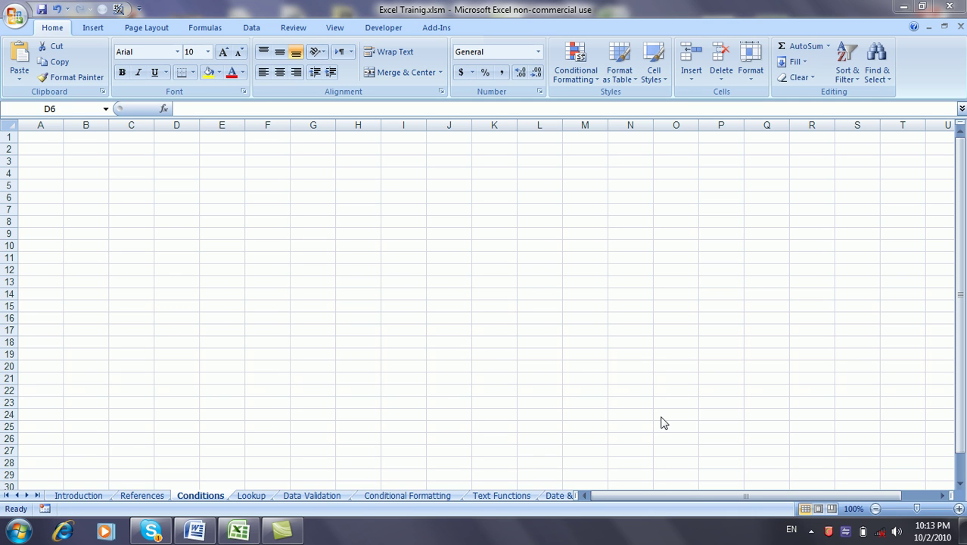
Step: Enter =IF(D5,1,2) in C5, which shows 2 while D5 is empty
{"action": "left_click", "coordinate": [139, 185]}
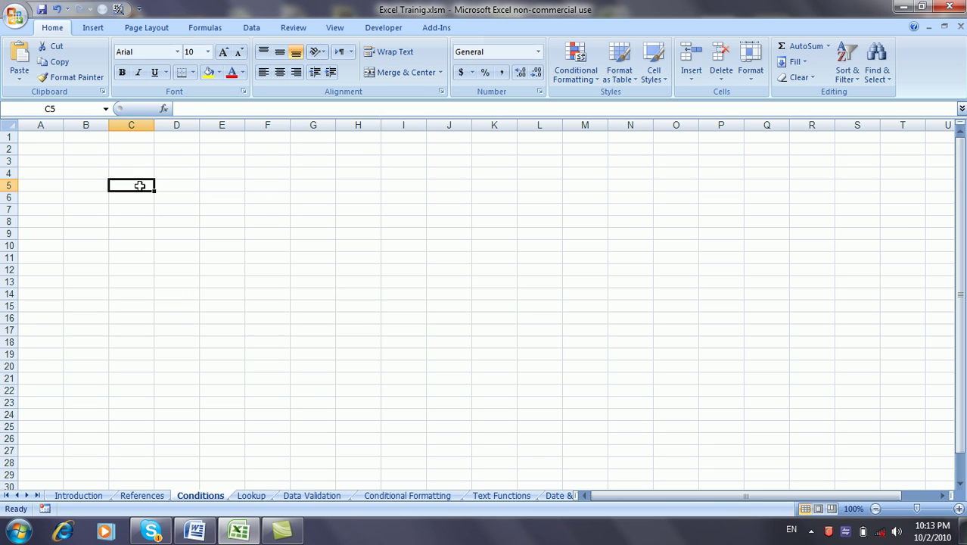
{"action": "type", "text": "="}
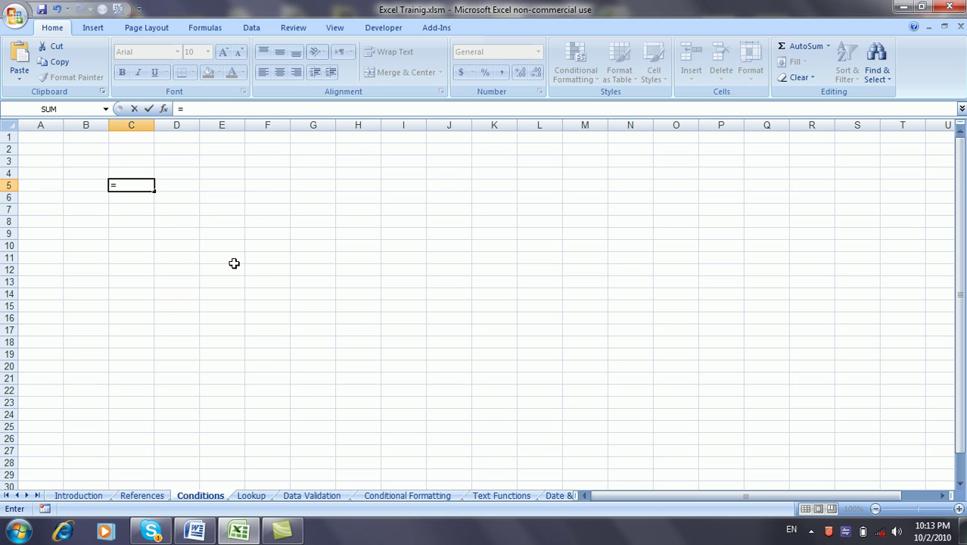
{"action": "type", "text": "I"}
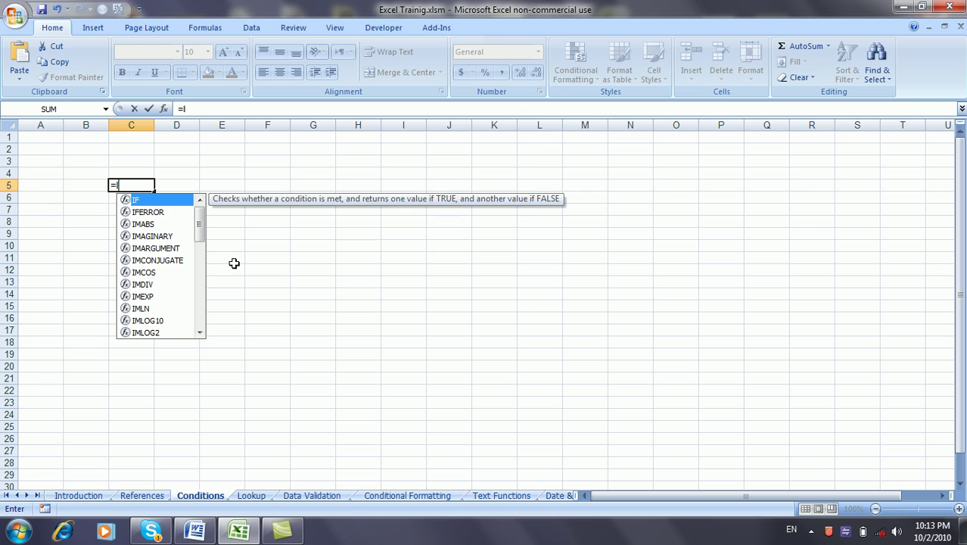
{"action": "type", "text": "F("}
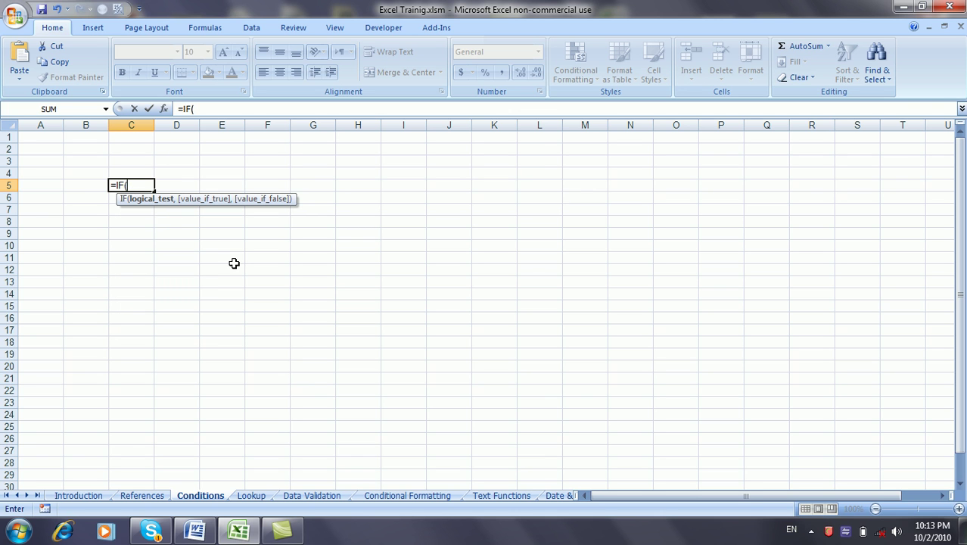
{"action": "type", "text": ","}
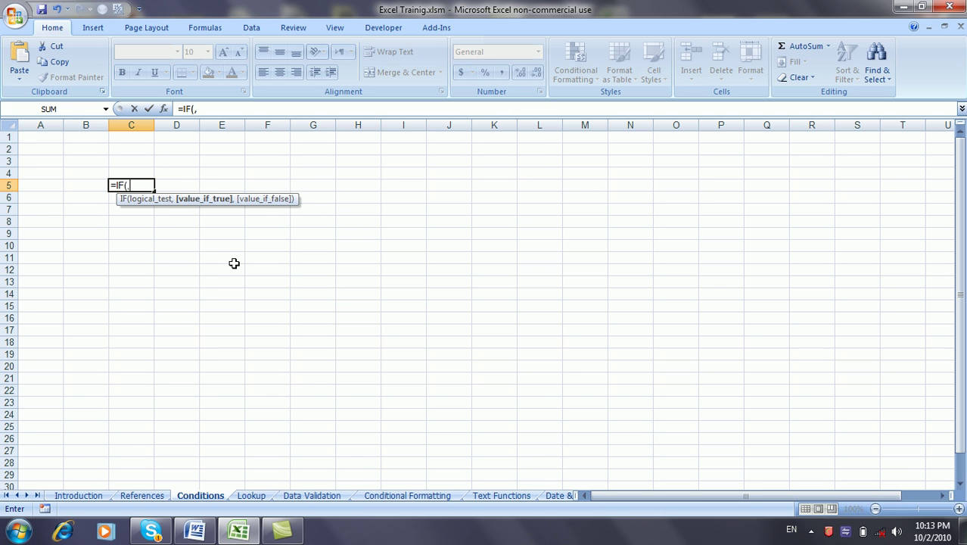
{"action": "type", "text": ","}
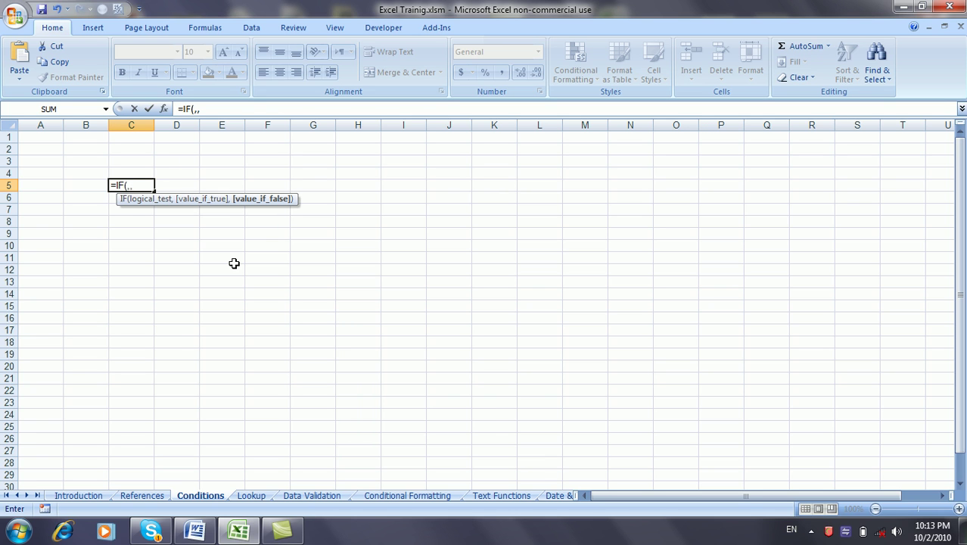
{"action": "key", "text": "Escape"}
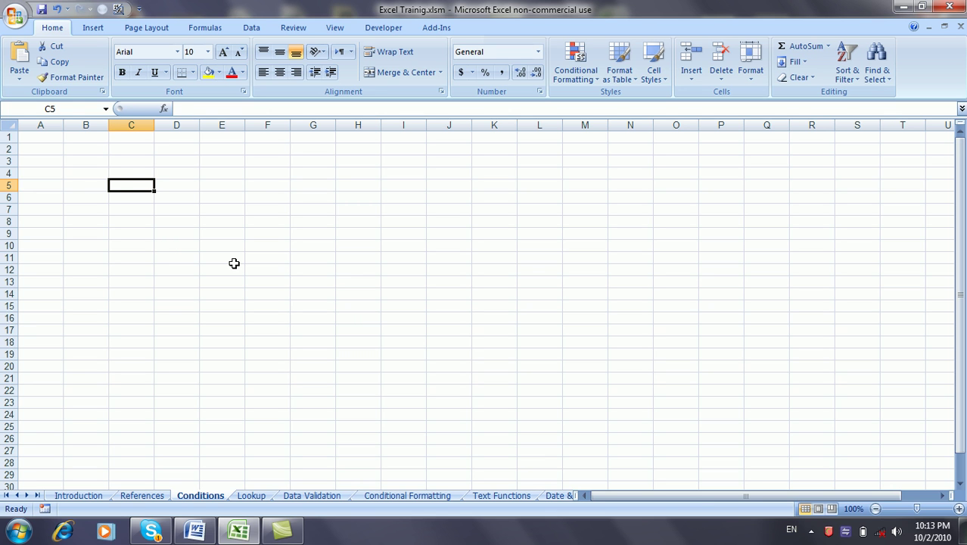
{"action": "type", "text": "="}
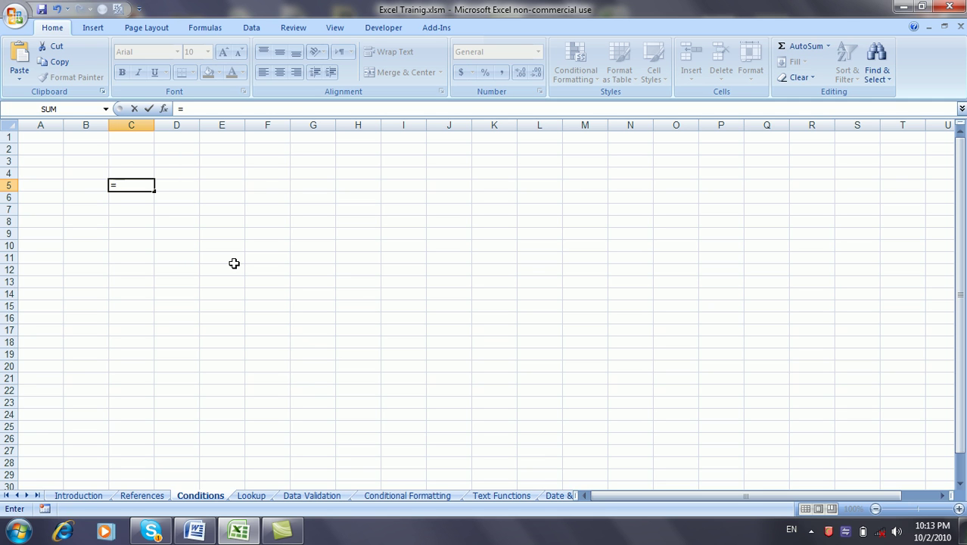
{"action": "type", "text": "IF"}
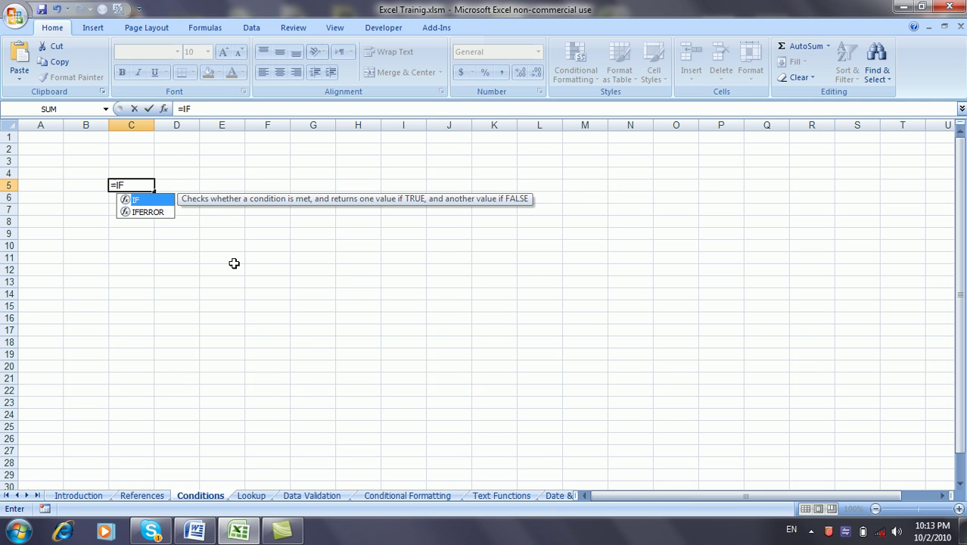
{"action": "type", "text": "("}
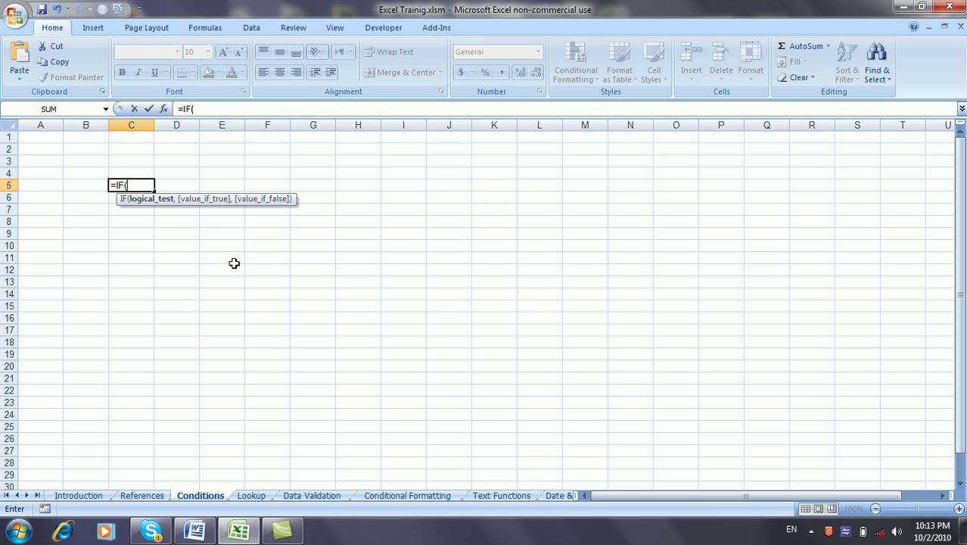
{"action": "type", "text": "D"}
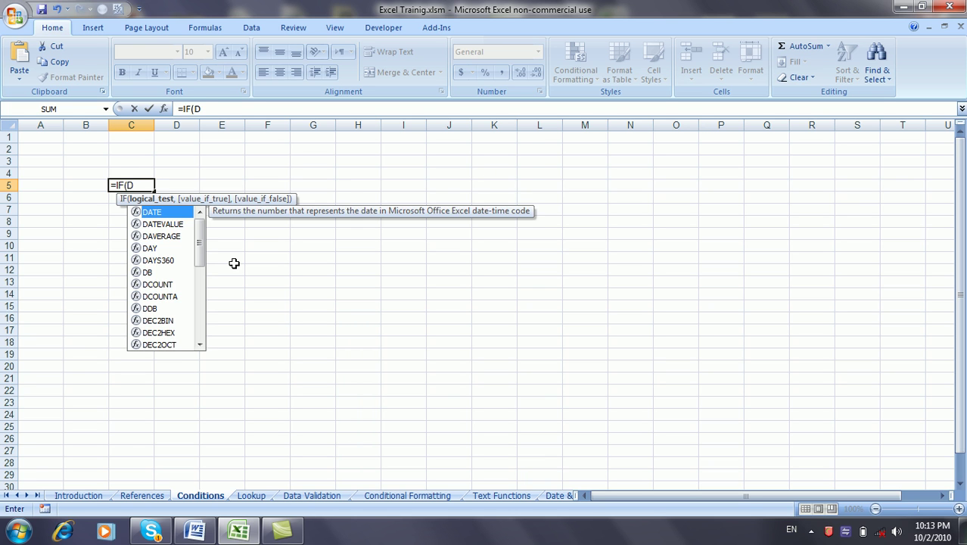
{"action": "type", "text": "5,"}
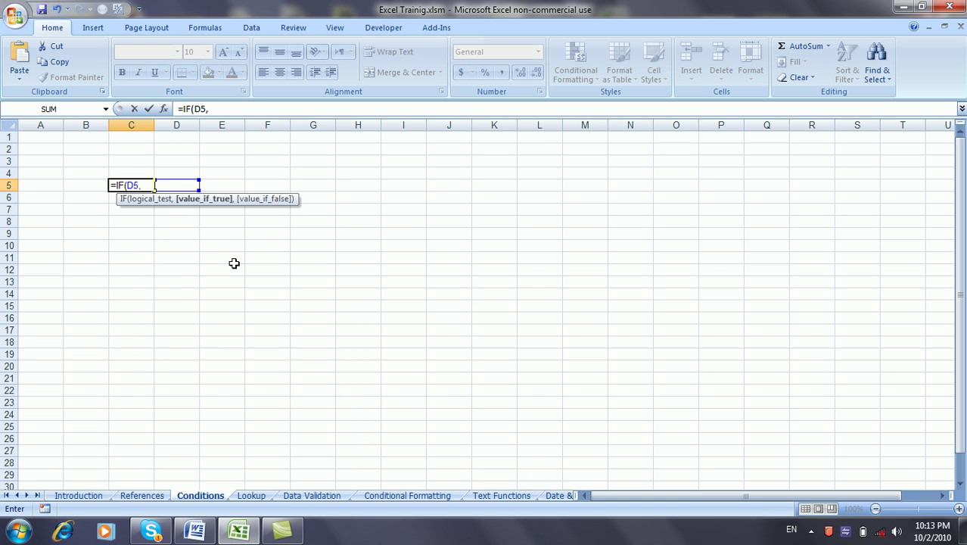
{"action": "type", "text": "1,"}
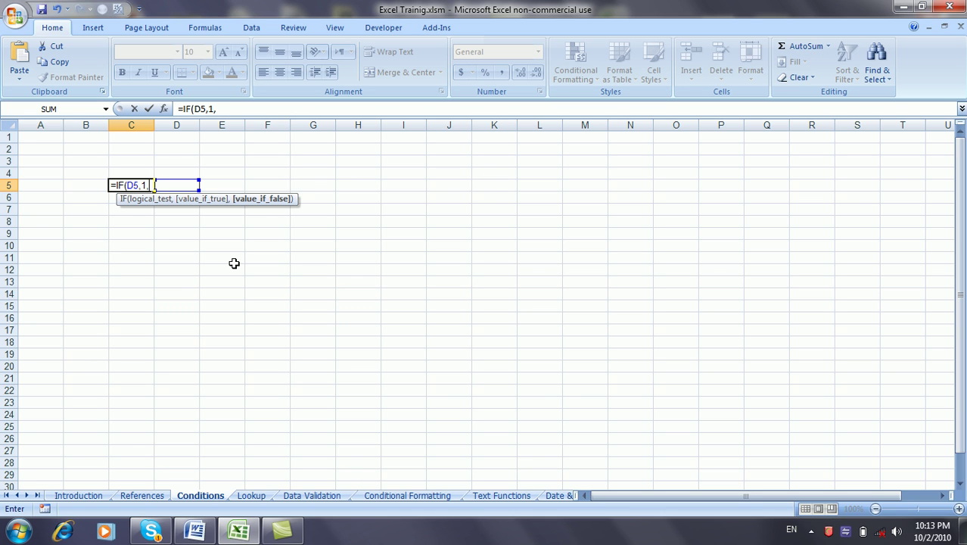
{"action": "type", "text": "2)"}
{"action": "key", "text": "Return"}
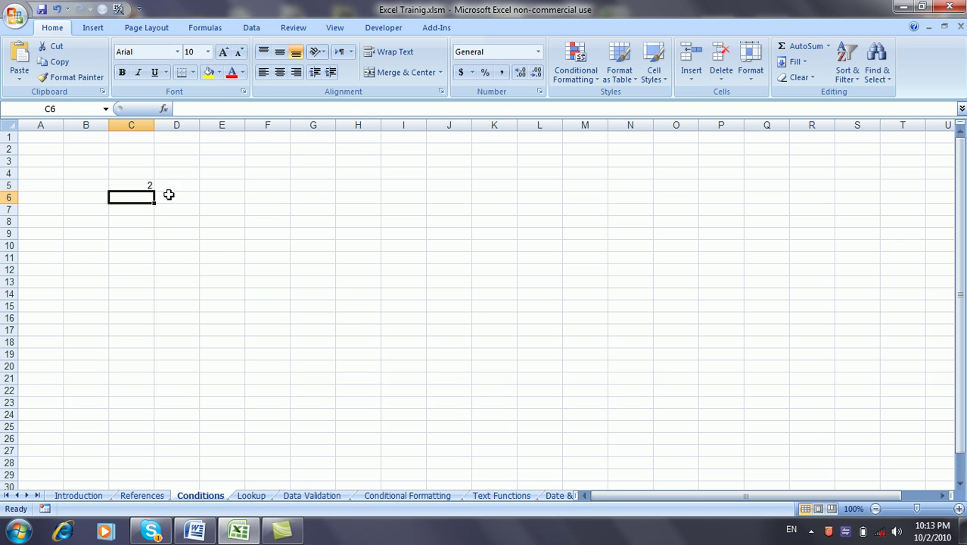
Step: Enter TRUE in D5 and check the result in C5
{"action": "left_click", "coordinate": [178, 185]}
{"action": "type", "text": "TRUE"}
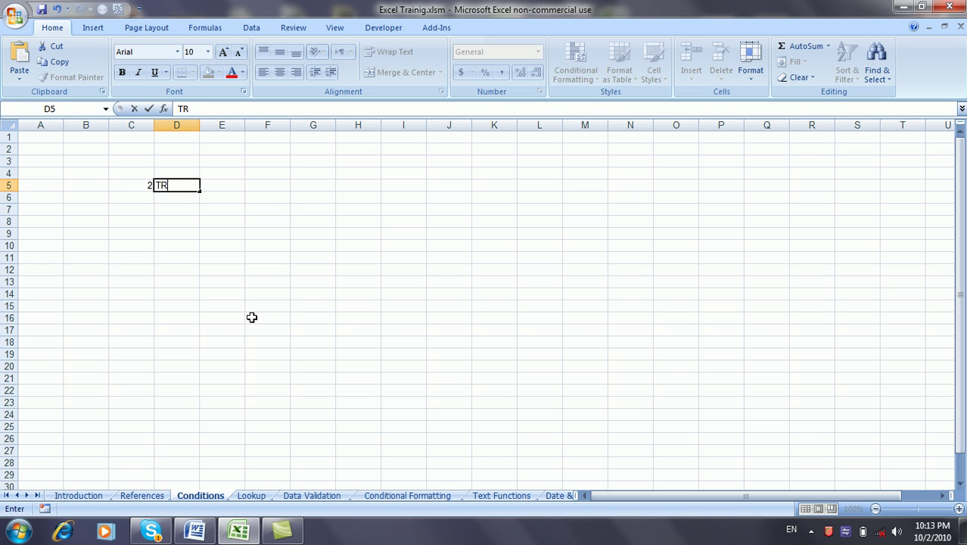
{"action": "key", "text": "Return"}
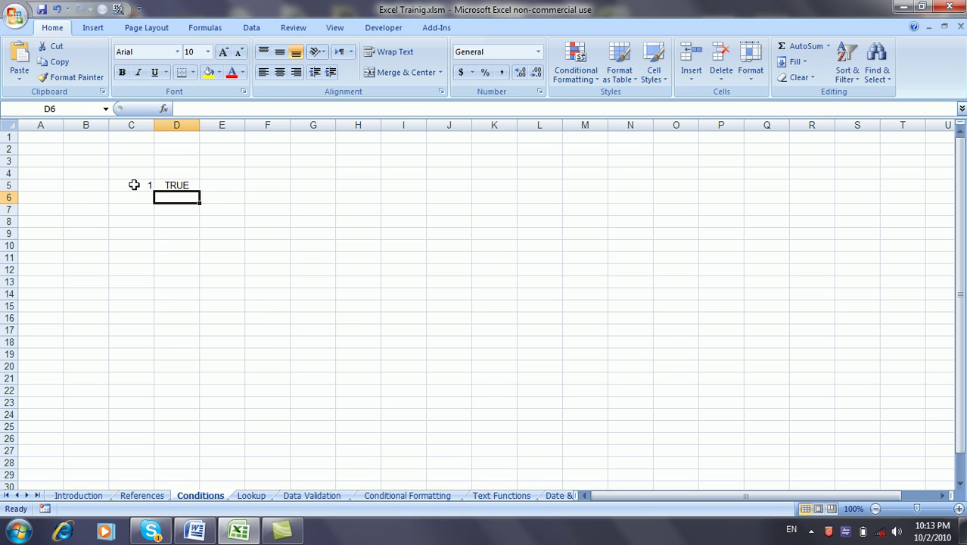
{"action": "left_click", "coordinate": [128, 185]}
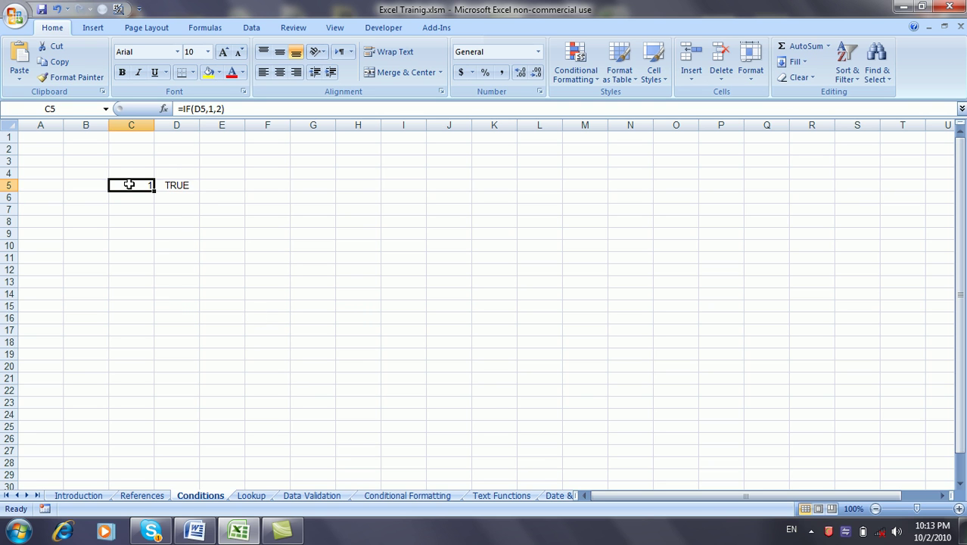
Step: Change D5 to FALSE and inspect C5's logical test without editing it
{"action": "left_click", "coordinate": [174, 186]}
{"action": "type", "text": "False"}
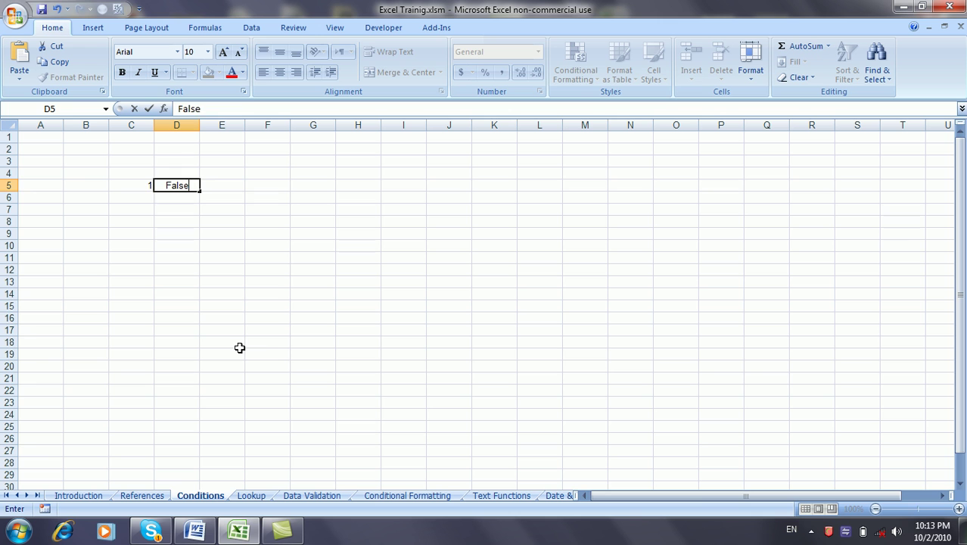
{"action": "key", "text": "Return"}
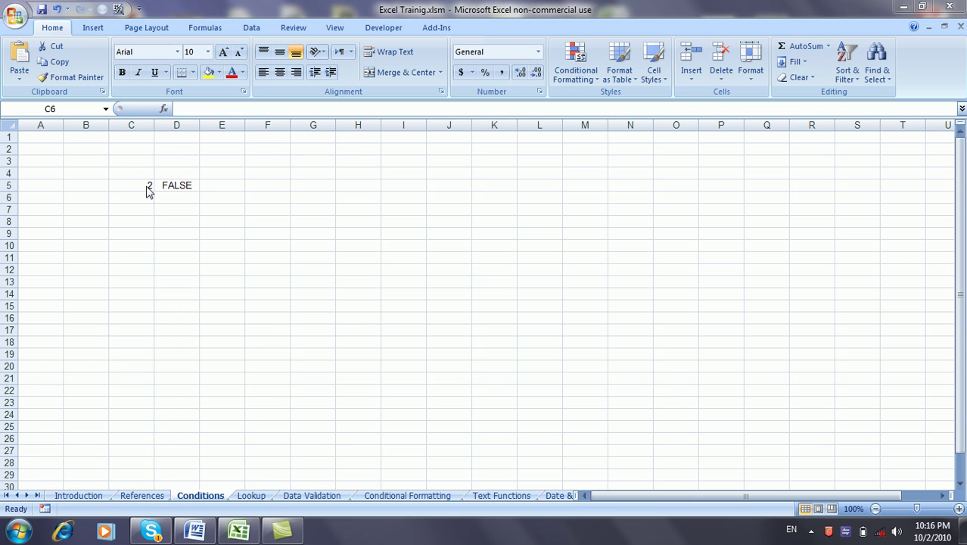
{"action": "left_click", "coordinate": [146, 186]}
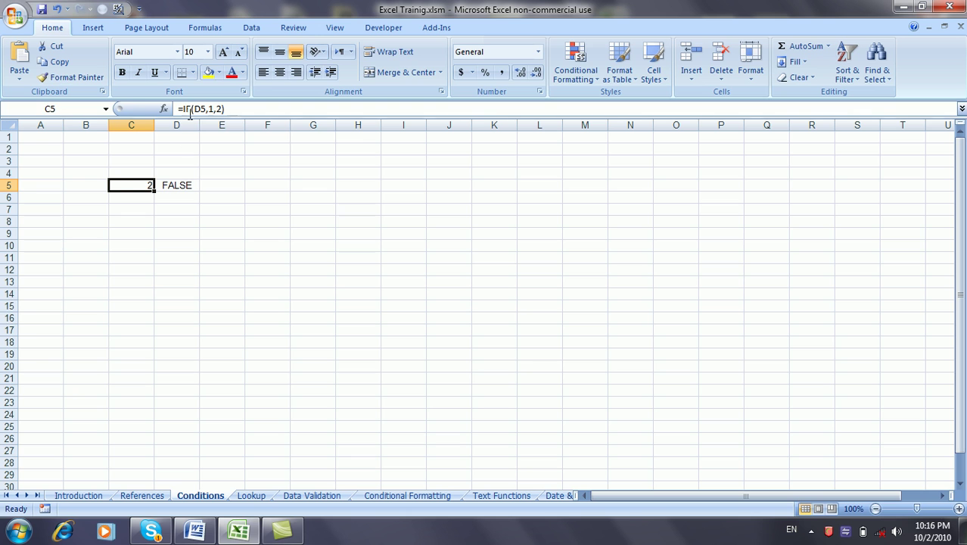
{"action": "left_click", "coordinate": [192, 109]}
{"action": "left_click", "coordinate": [203, 108]}
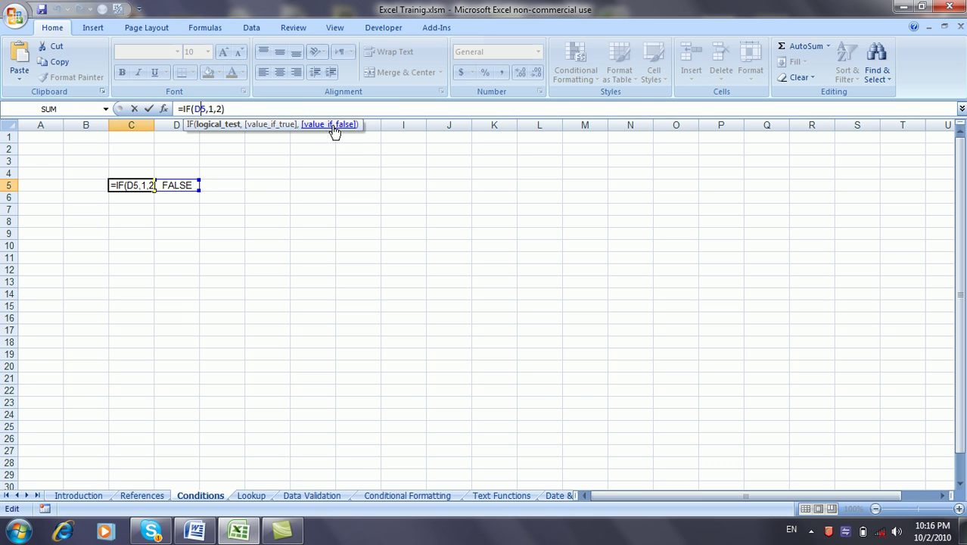
{"action": "key", "text": "Escape"}
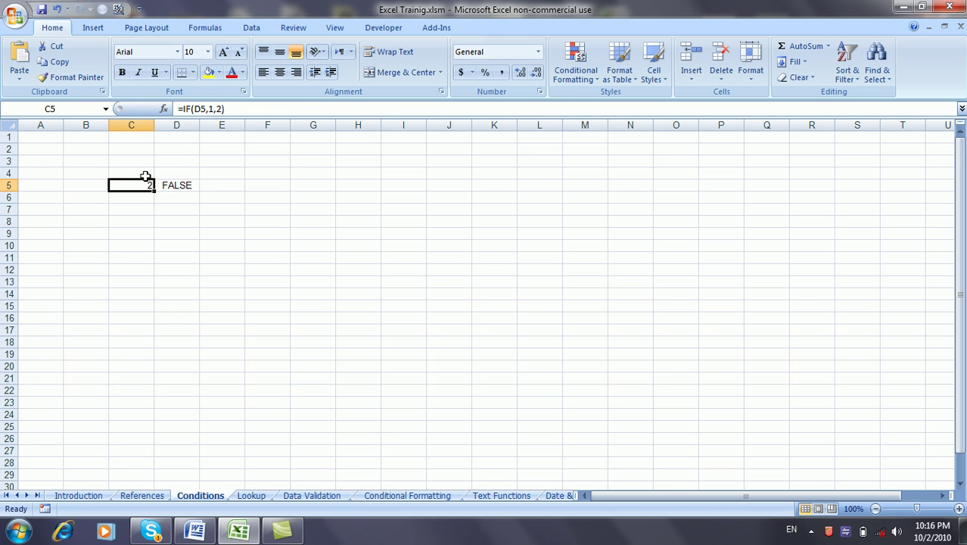
Step: Set D5 back to TRUE so C5 returns 1
{"action": "left_click", "coordinate": [173, 185]}
{"action": "type", "text": "TRUE"}
{"action": "key", "text": "Return"}
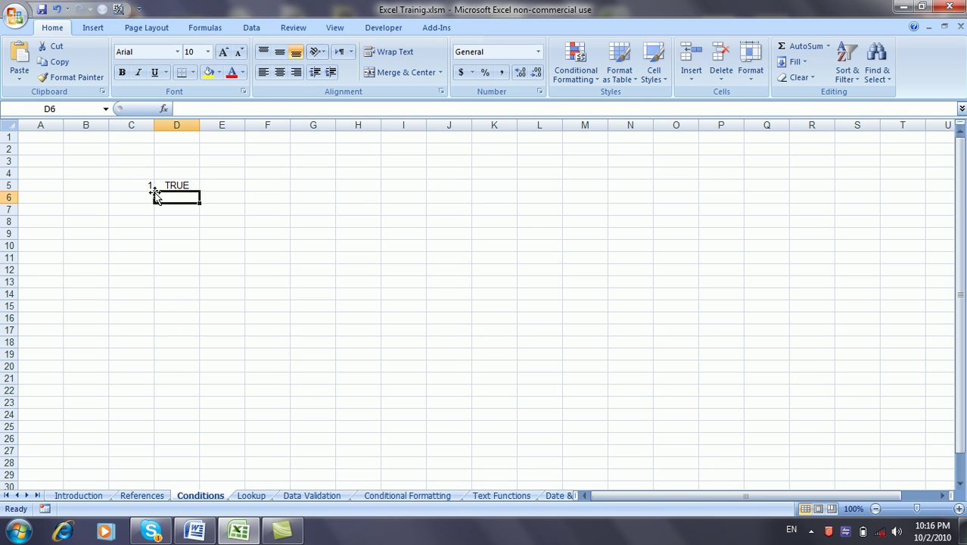
{"action": "left_click", "coordinate": [142, 186]}
Step: Step through C5's logical test, value_if_true and value_if_false arguments, leaving =IF(D5,1,2) unchanged
{"action": "left_click", "coordinate": [206, 109]}
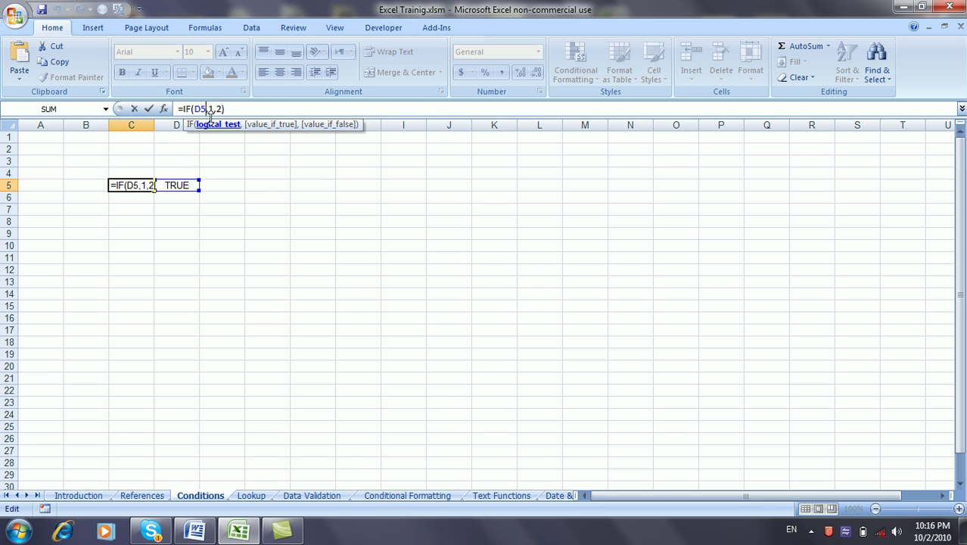
{"action": "left_click", "coordinate": [211, 109]}
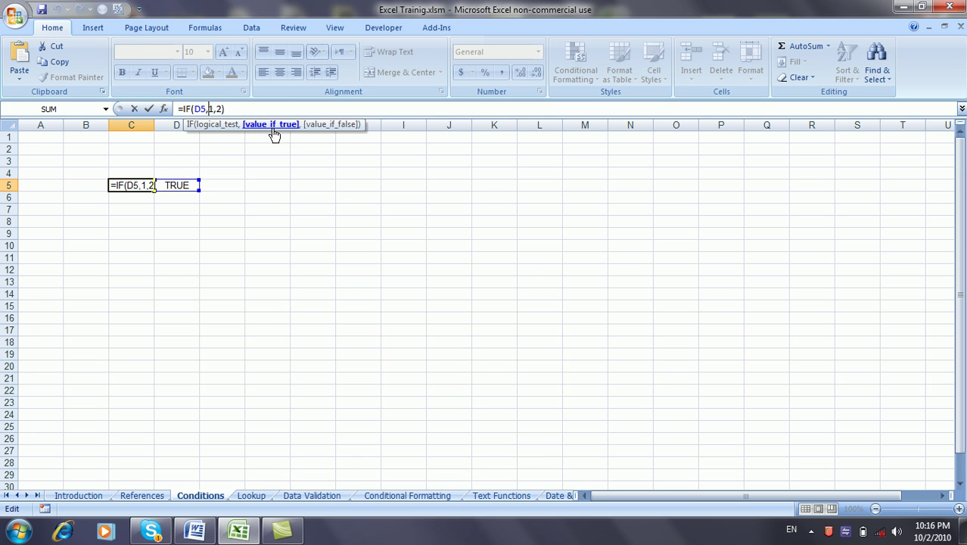
{"action": "left_click", "coordinate": [139, 208]}
{"action": "key", "text": "Escape"}
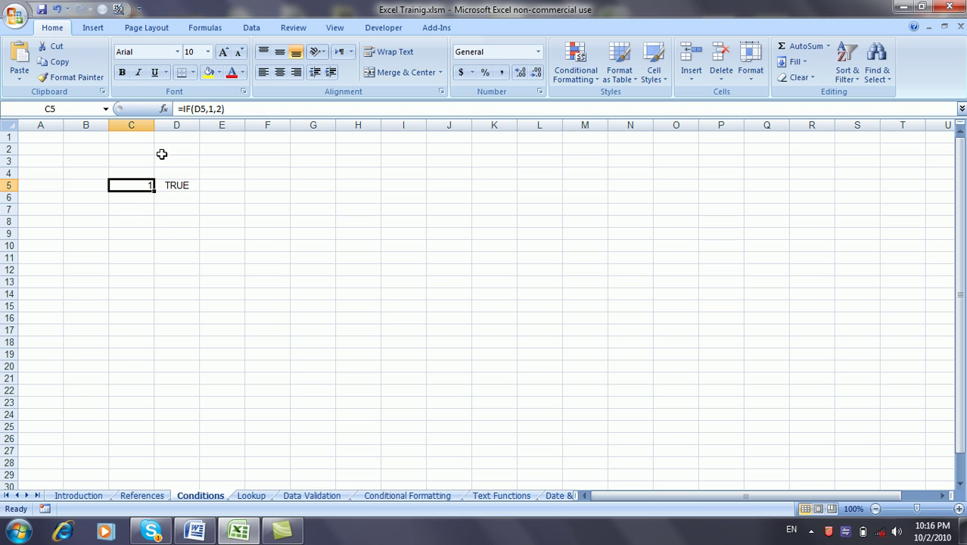
{"action": "left_click", "coordinate": [209, 109]}
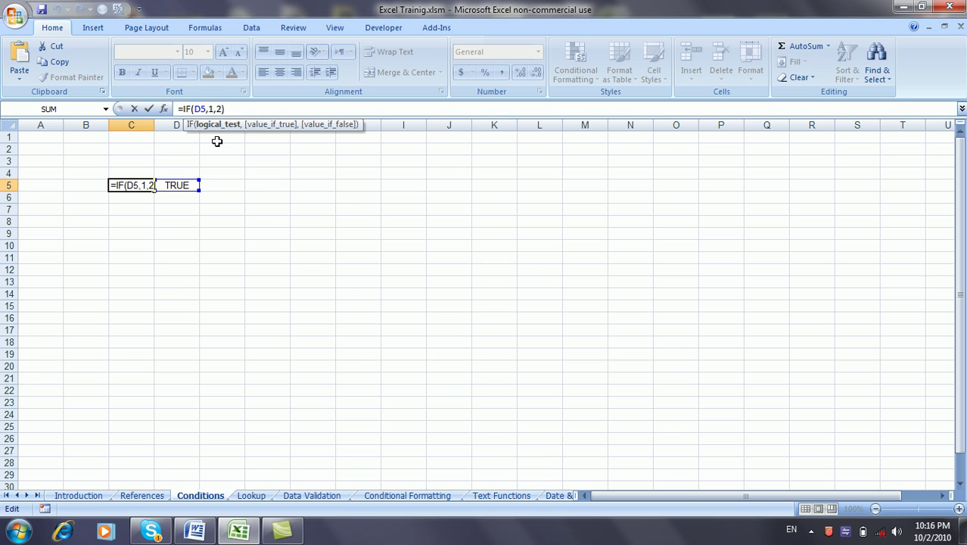
{"action": "left_click", "coordinate": [213, 109]}
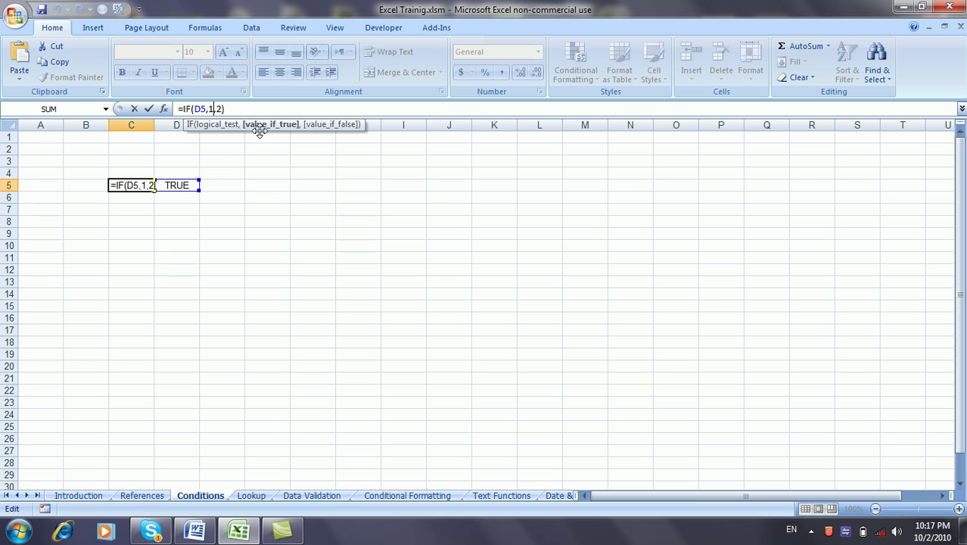
{"action": "left_click", "coordinate": [220, 109]}
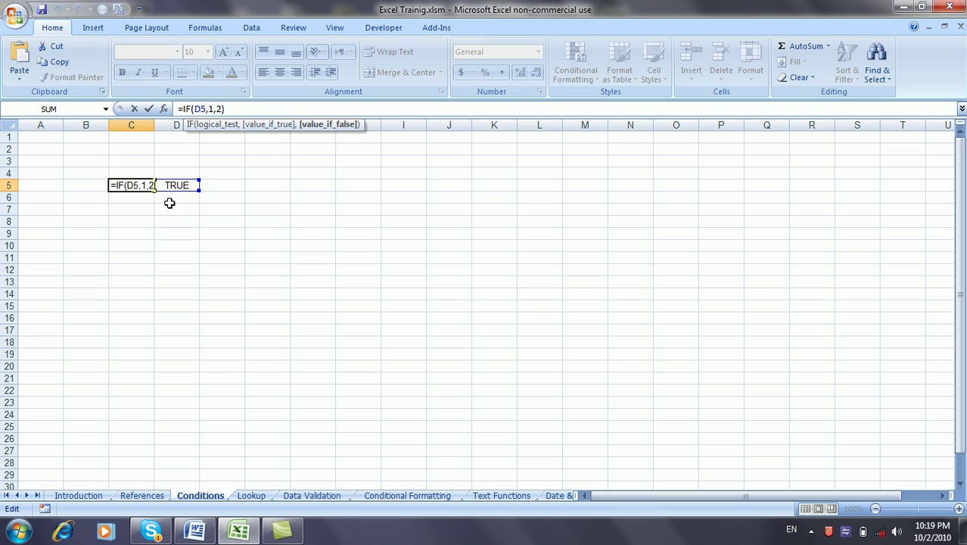
{"action": "key", "text": "ctrl+Return"}
{"action": "left_click", "coordinate": [169, 208]}
{"action": "left_click", "coordinate": [145, 186]}
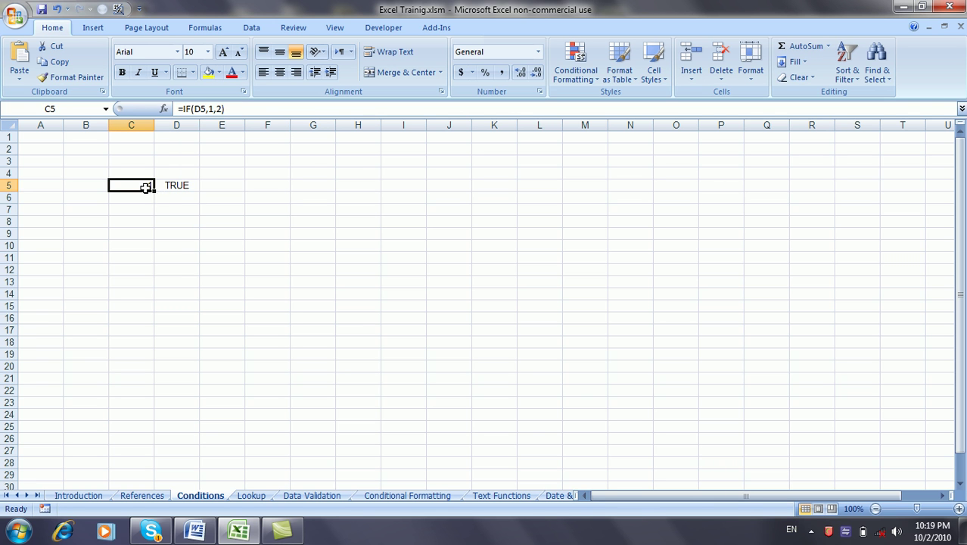
Step: Turn C5's logical test into a comparison so it reads =IF(D5>5,1,2)
{"action": "left_click", "coordinate": [206, 110]}
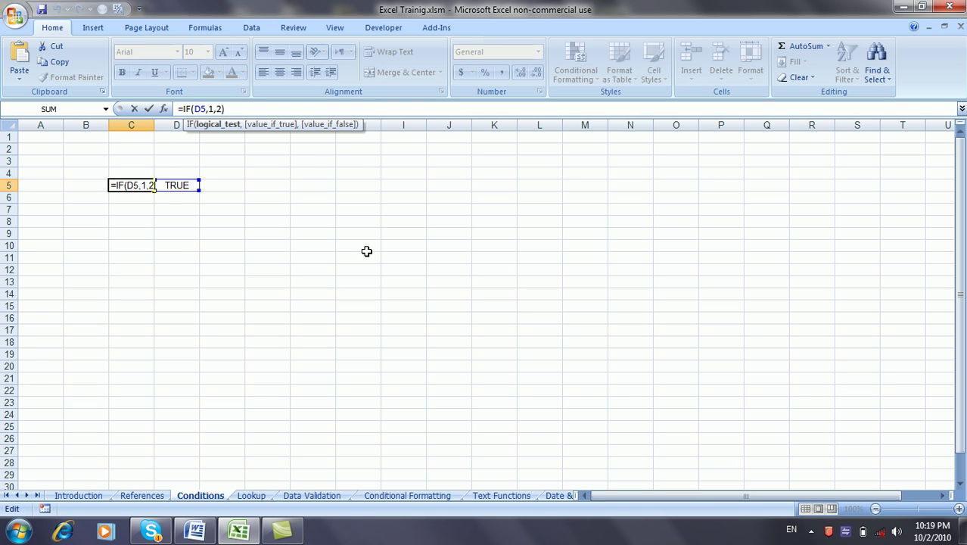
{"action": "type", "text": ">"}
{"action": "type", "text": "0"}
{"action": "key", "text": "Return"}
Step: Enter 6 in D5 so C5 returns 1, and begin editing C5's formula
{"action": "left_click", "coordinate": [179, 187]}
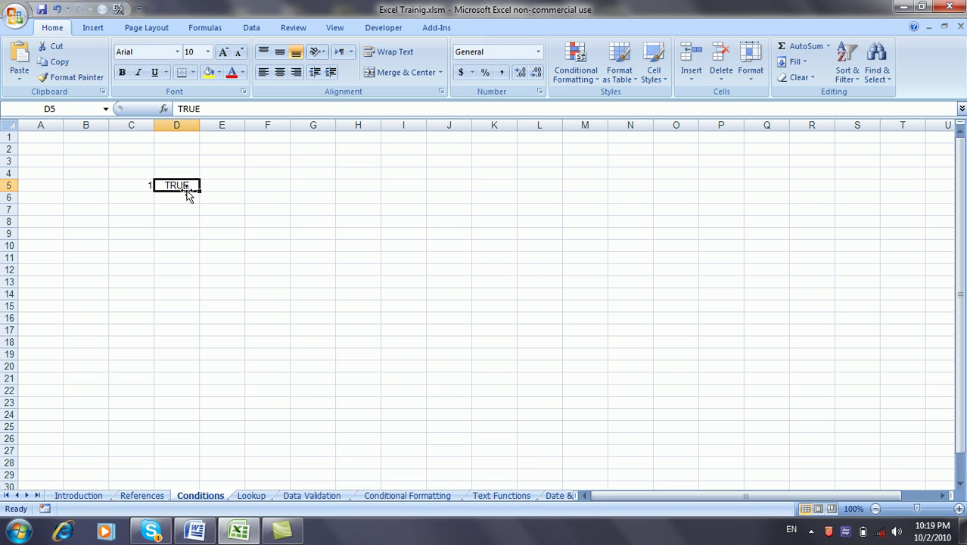
{"action": "type", "text": "6"}
{"action": "left_click", "coordinate": [207, 257]}
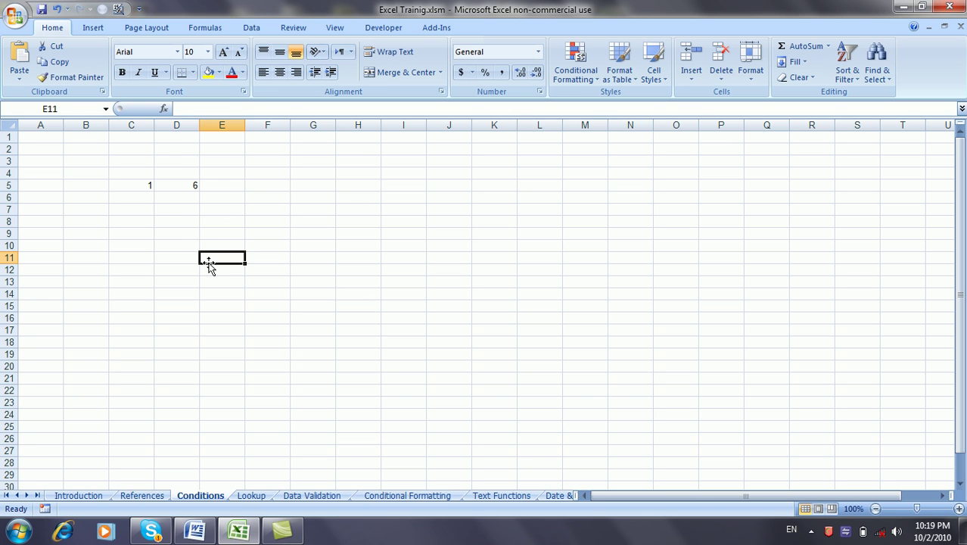
{"action": "left_click", "coordinate": [147, 184]}
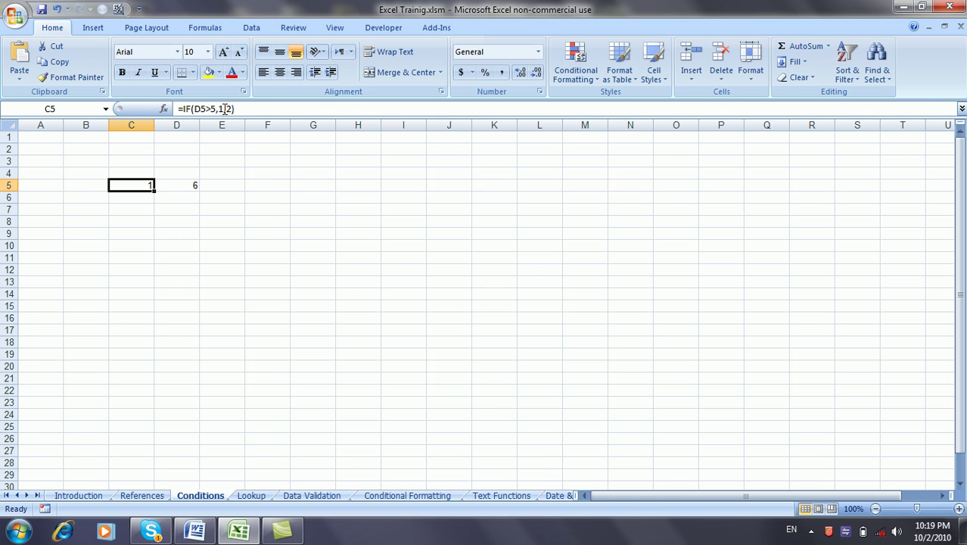
{"action": "left_click", "coordinate": [223, 109]}
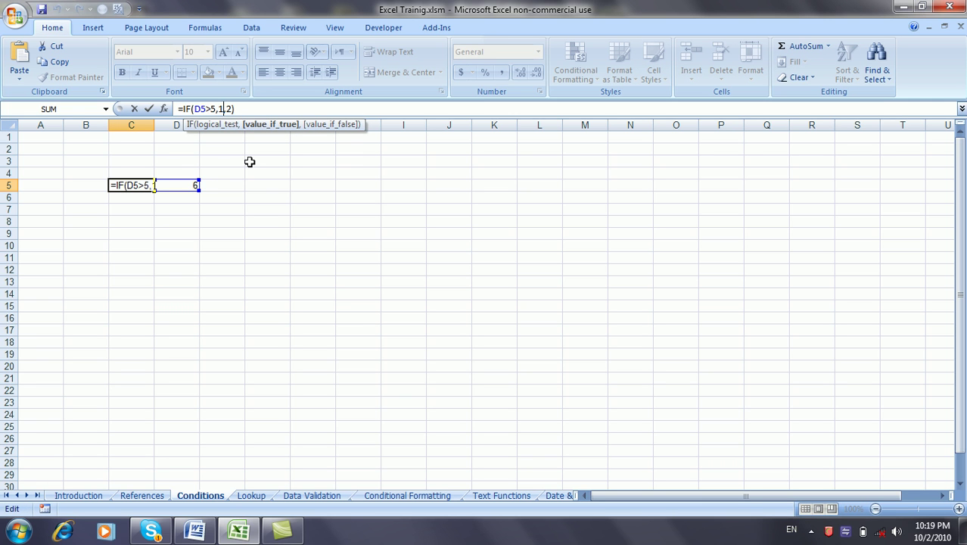
Step: Make C5's true result "Greater than 5", autofit column C, and enter 4 in D5
{"action": "key", "text": "BackSpace"}
{"action": "type", "text": "\""}
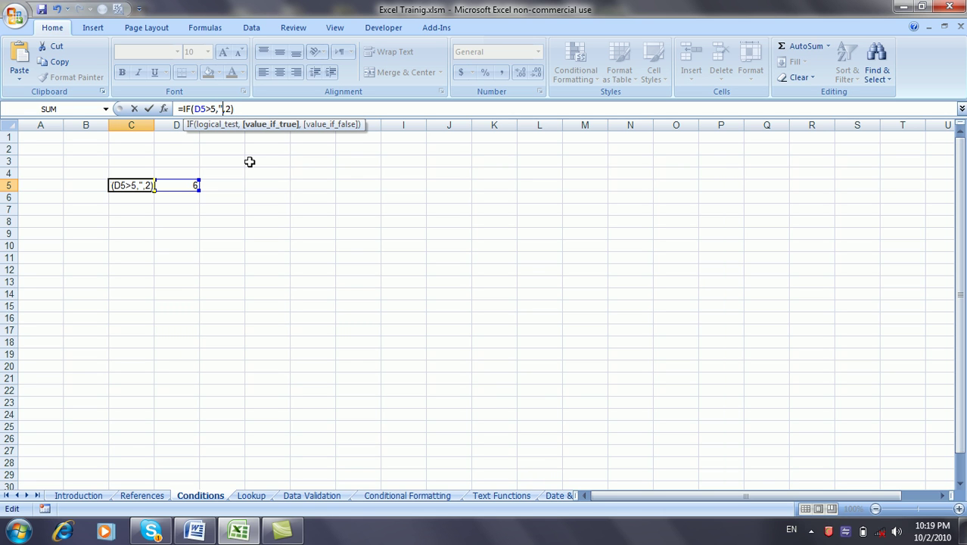
{"action": "type", "text": "Greater than 5\""}
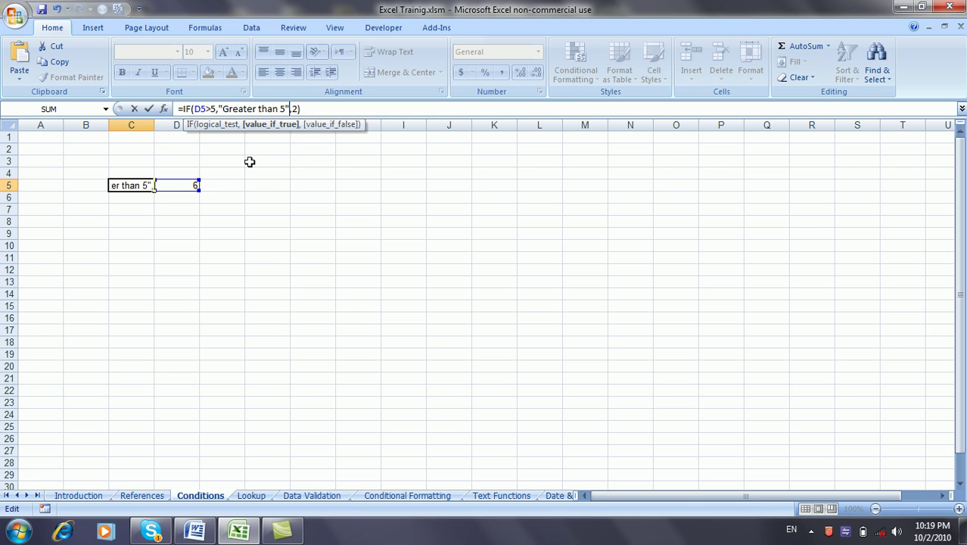
{"action": "key", "text": "Return"}
{"action": "double_click", "coordinate": [154, 125]}
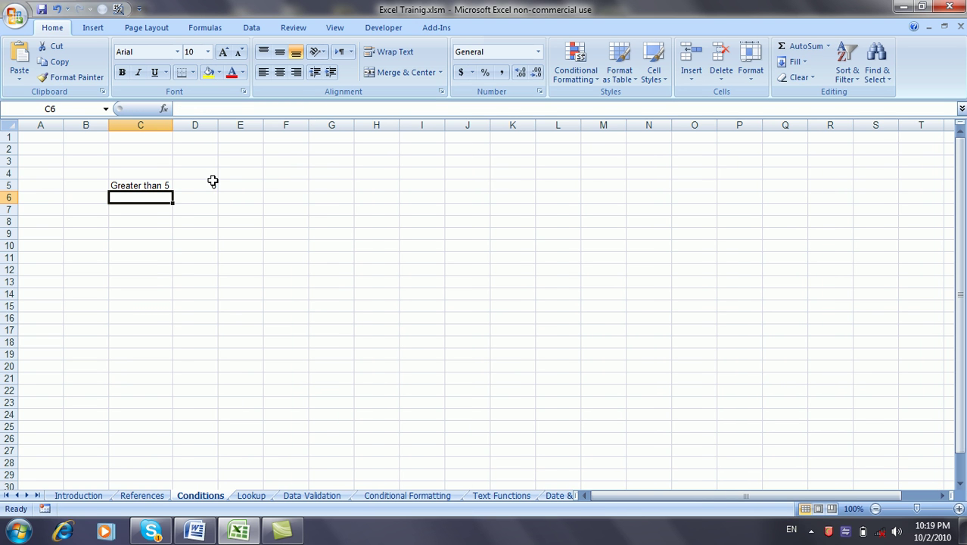
{"action": "left_click", "coordinate": [212, 184]}
{"action": "type", "text": "4"}
{"action": "key", "text": "ctrl+Return"}
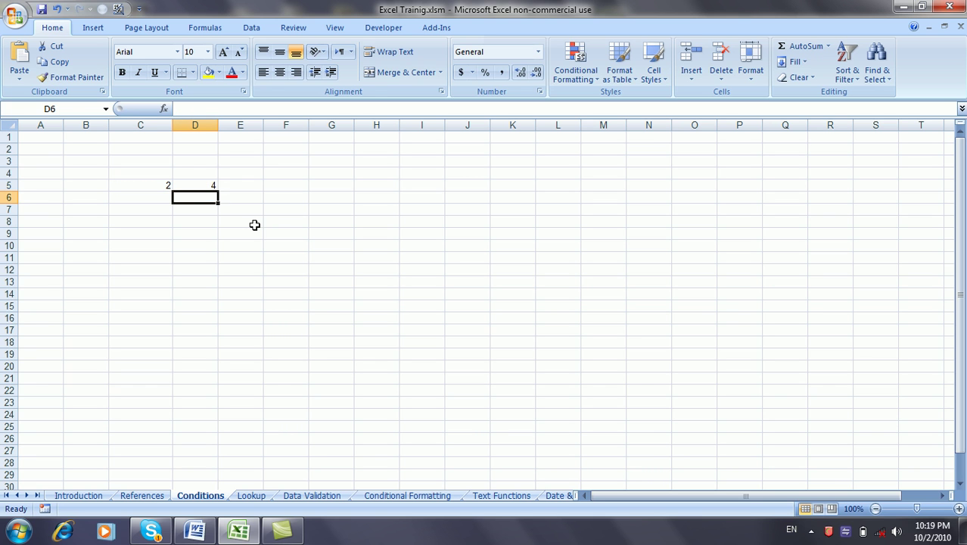
Step: Replace C5's false result 2 with "Less than 5"
{"action": "left_click", "coordinate": [155, 186]}
{"action": "left_click", "coordinate": [294, 110]}
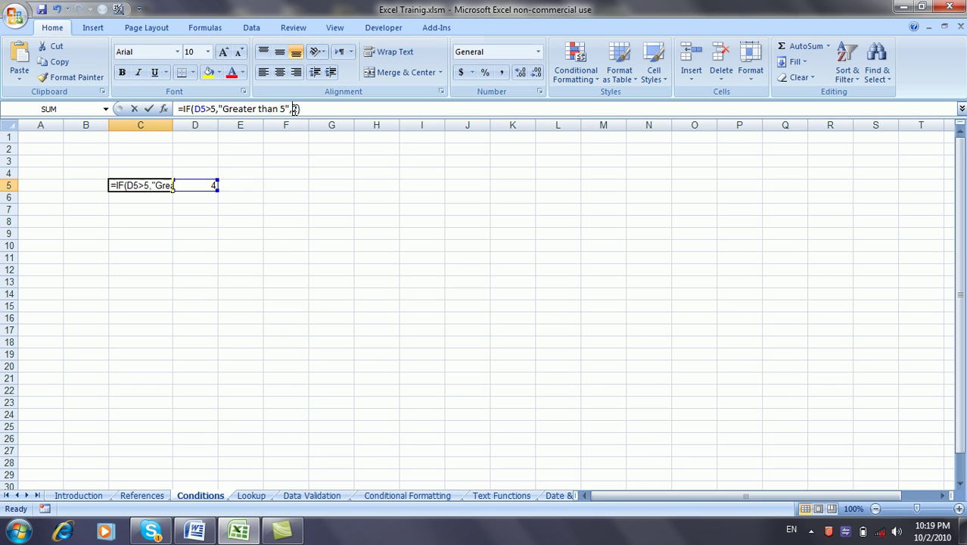
{"action": "key", "text": "BackSpace"}
{"action": "type", "text": "\"Less th"}
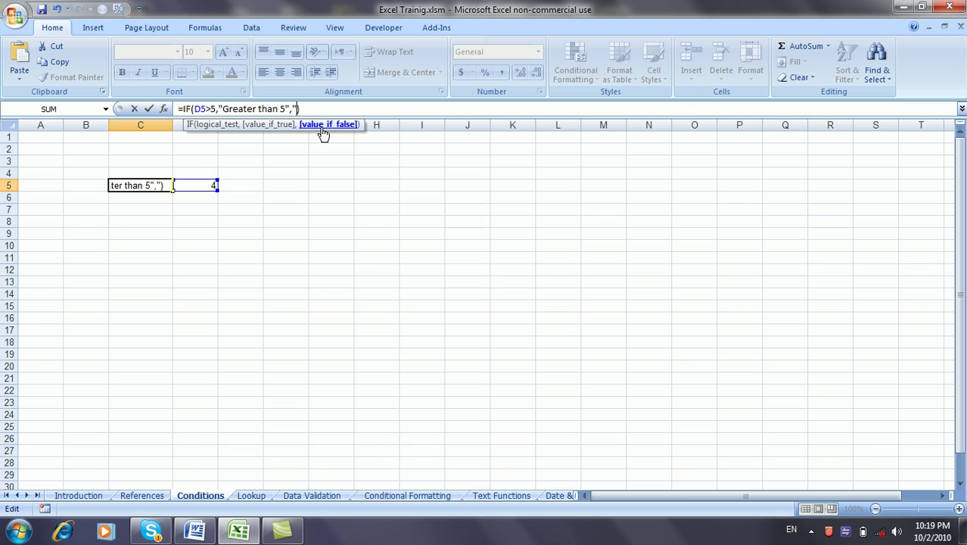
{"action": "type", "text": "an 5\""}
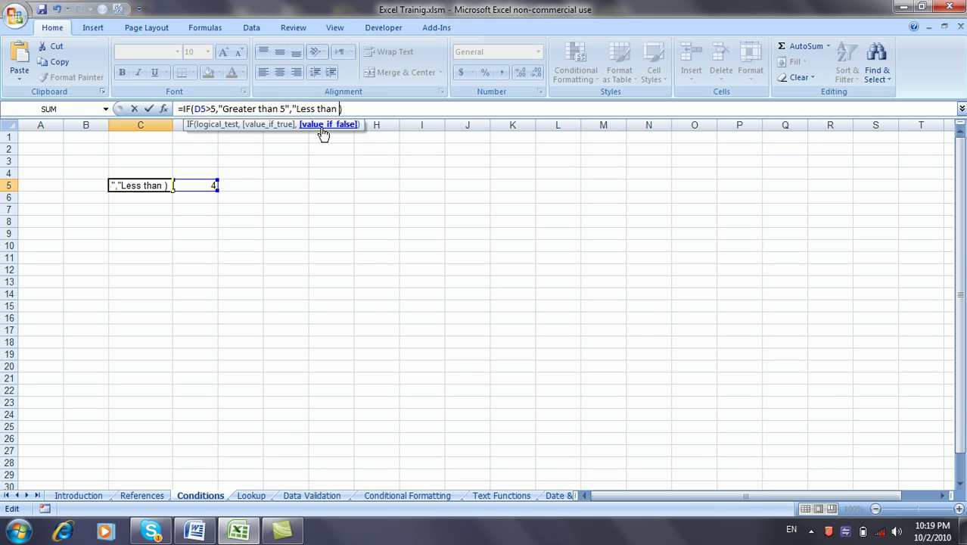
{"action": "key", "text": "Return"}
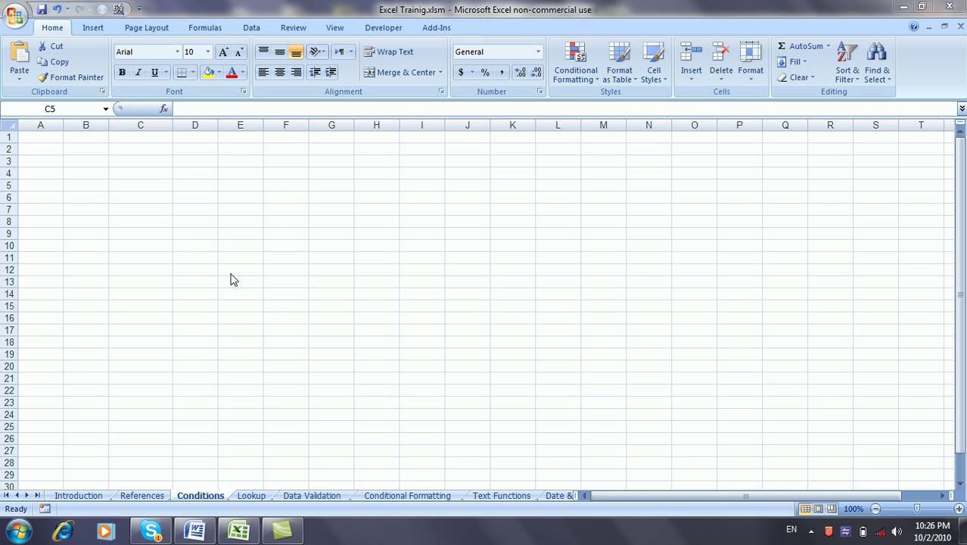
{"action": "left_click", "coordinate": [153, 197]}
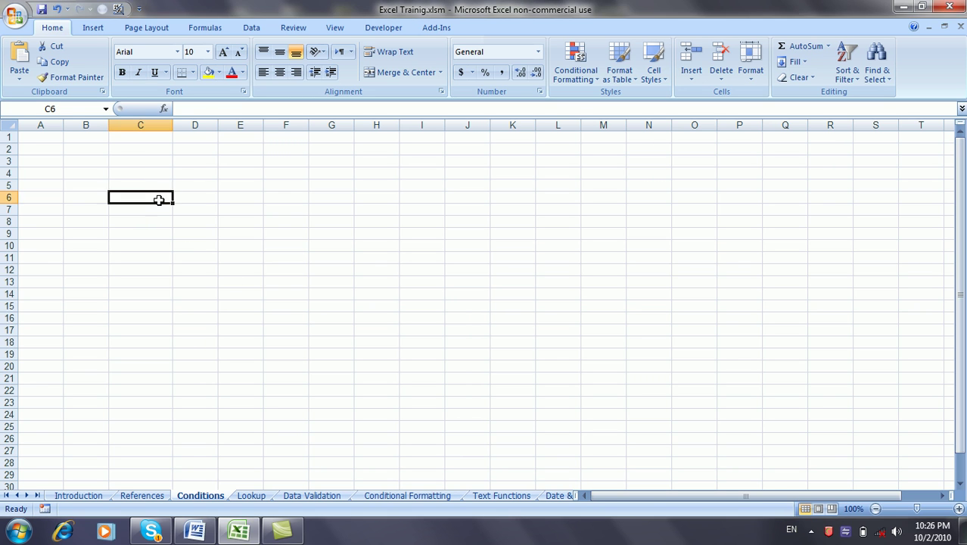
{"action": "type", "text": "=sumif"}
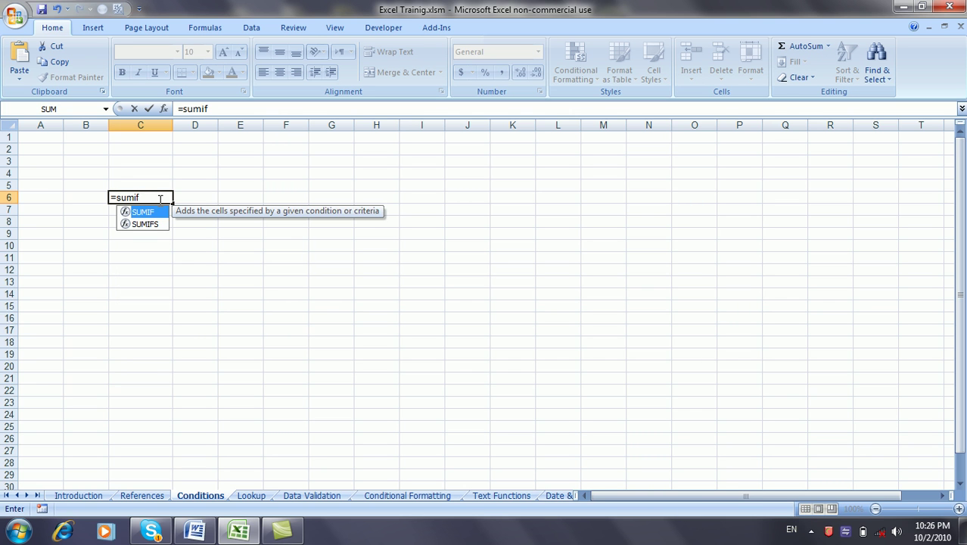
{"action": "key", "text": "Tab"}
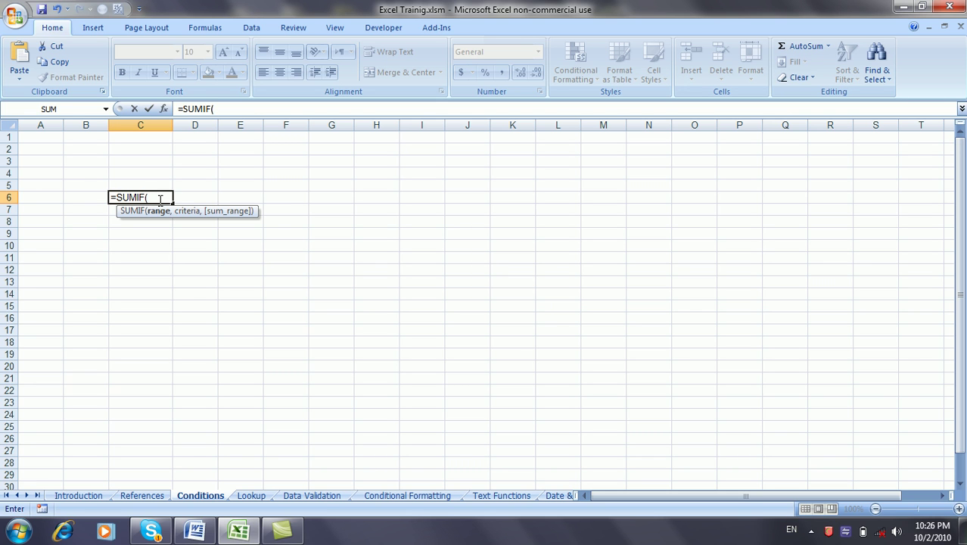
{"action": "type", "text": ",,)"}
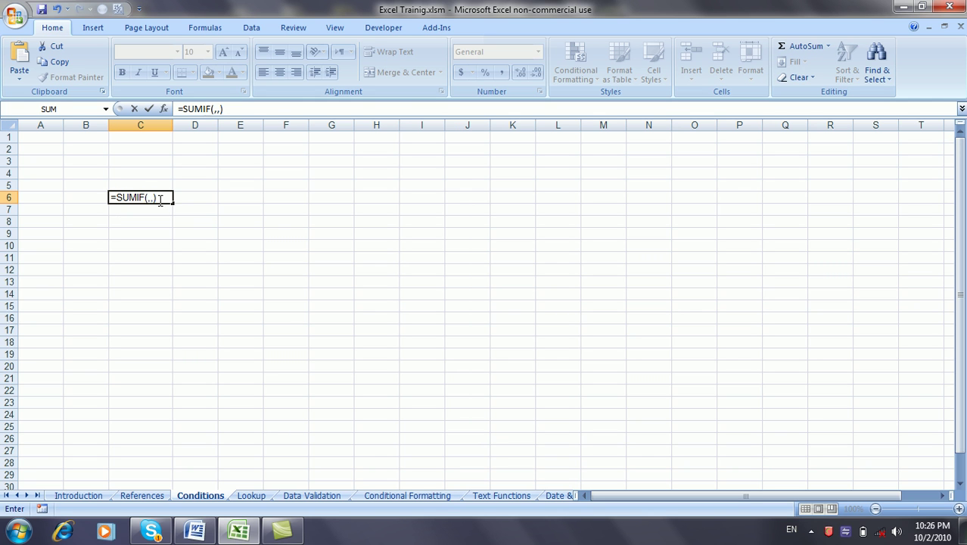
{"action": "key", "text": "Escape"}
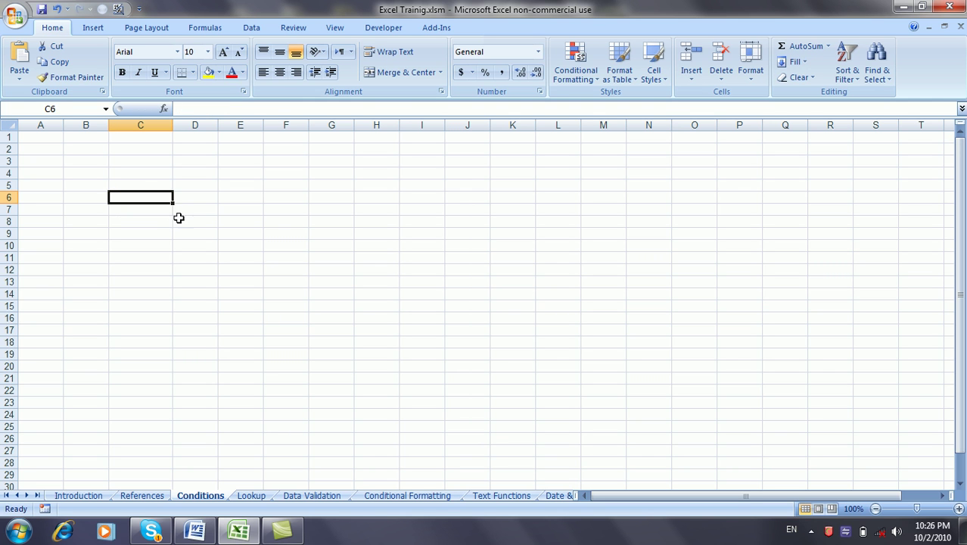
Step: Copy the Name/Age/Sex/Salary table from Introduction and paste it at B3 on Conditions
{"action": "left_click", "coordinate": [95, 494]}
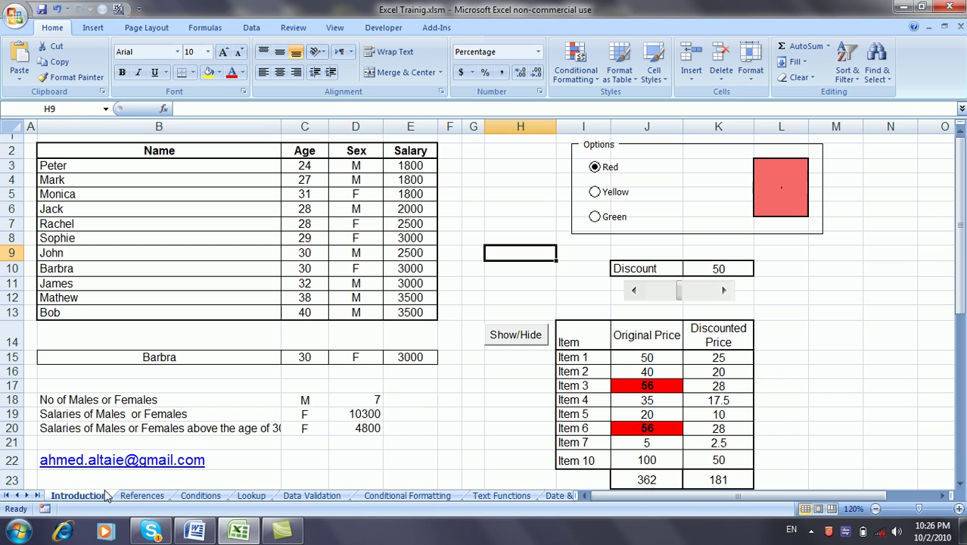
{"action": "left_click_drag", "start_coordinate": [67, 154], "coordinate": [410, 310]}
{"action": "key", "text": "ctrl+c"}
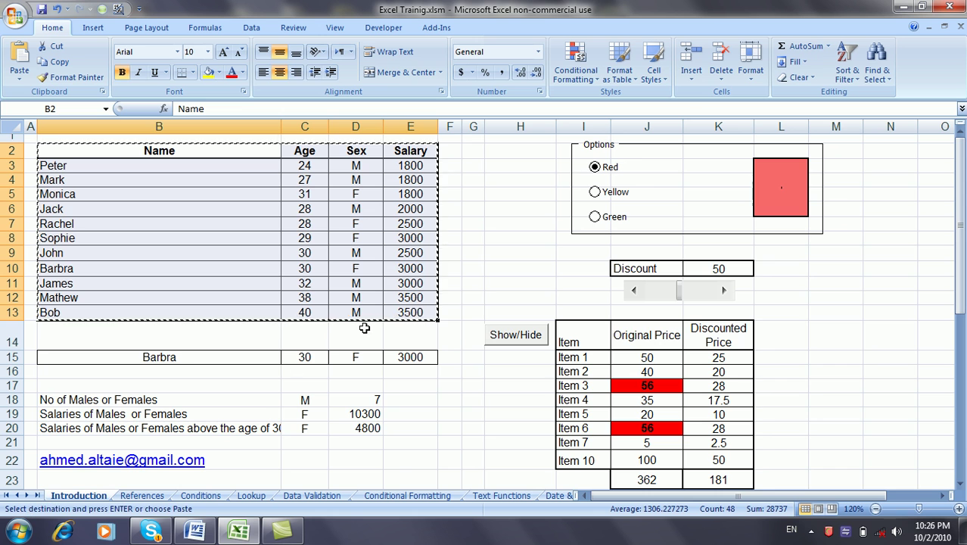
{"action": "left_click", "coordinate": [201, 496]}
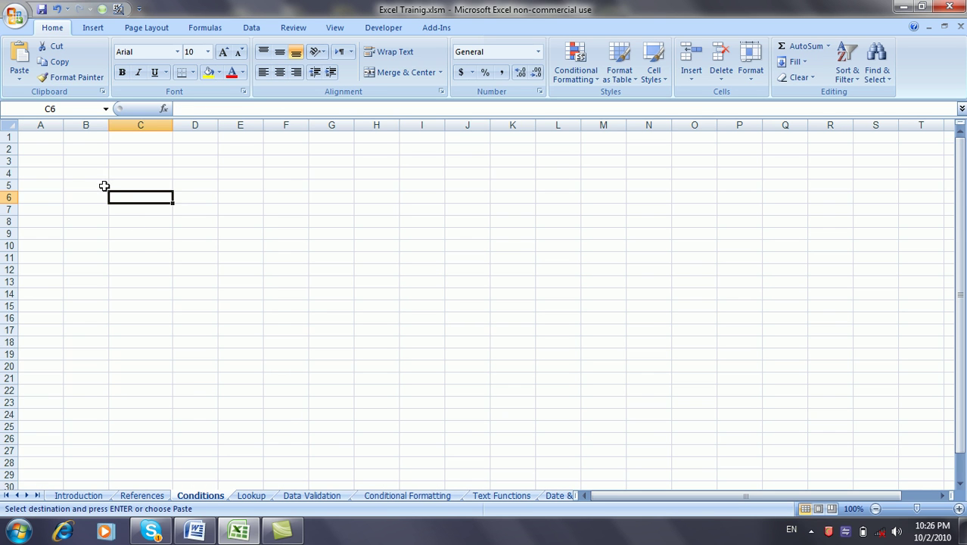
{"action": "left_click", "coordinate": [86, 162]}
{"action": "key", "text": "ctrl+v"}
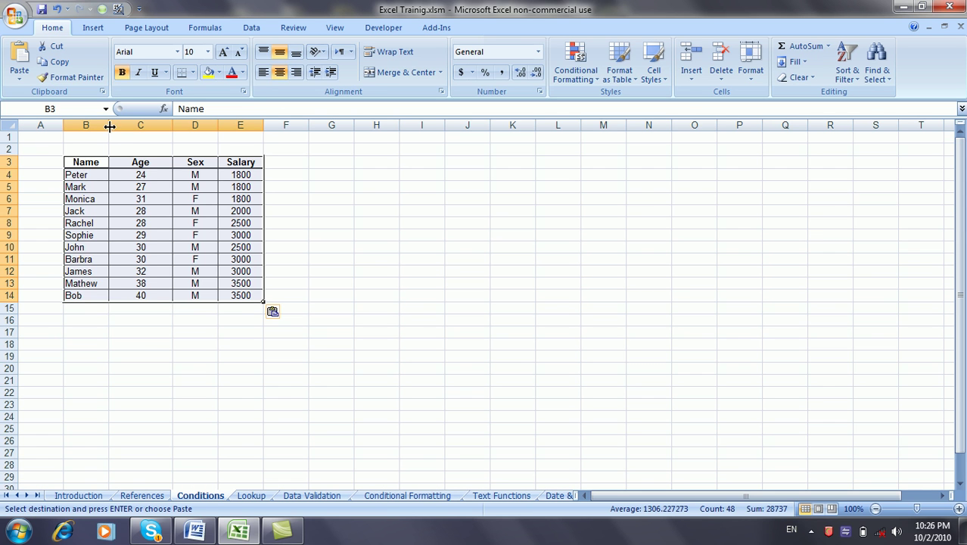
Step: Autofit columns B and E, then widen the Salary column further
{"action": "double_click", "coordinate": [108, 125]}
{"action": "double_click", "coordinate": [255, 125]}
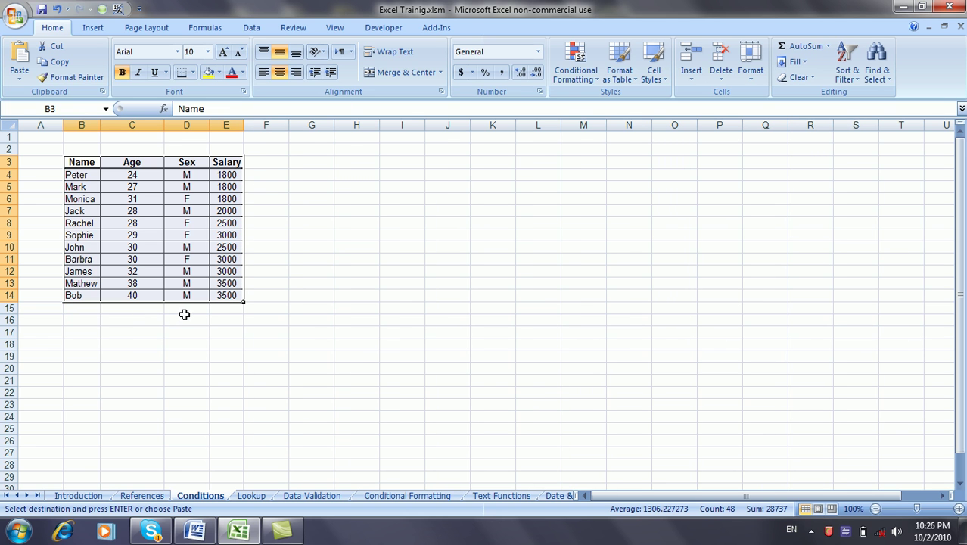
{"action": "left_click", "coordinate": [205, 313]}
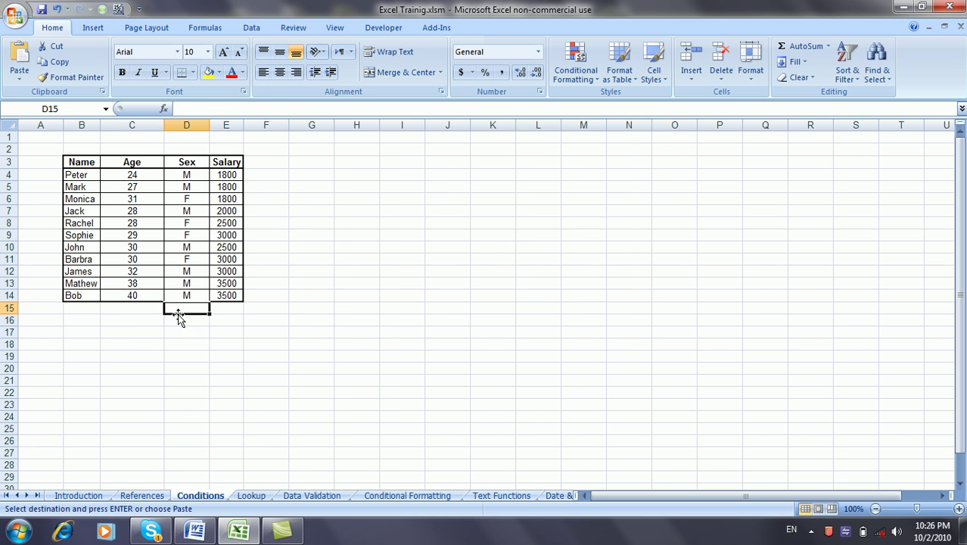
{"action": "left_click", "coordinate": [226, 313]}
{"action": "left_click_drag", "start_coordinate": [244, 125], "coordinate": [322, 126]}
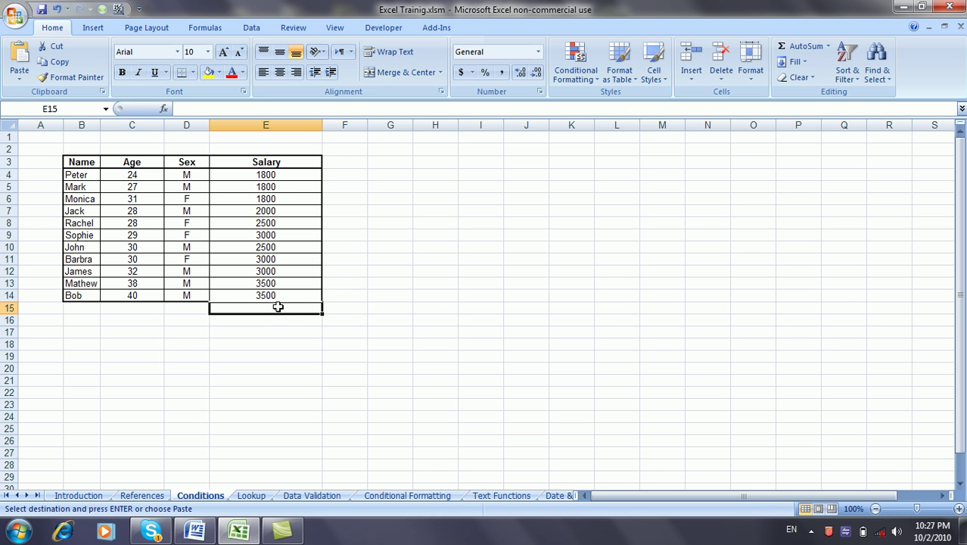
Step: Enter =SUMIF(D4:D14,"M",E4:E14) in E15, totalling the men's salaries as 18100
{"action": "type", "text": "=sumfi"}
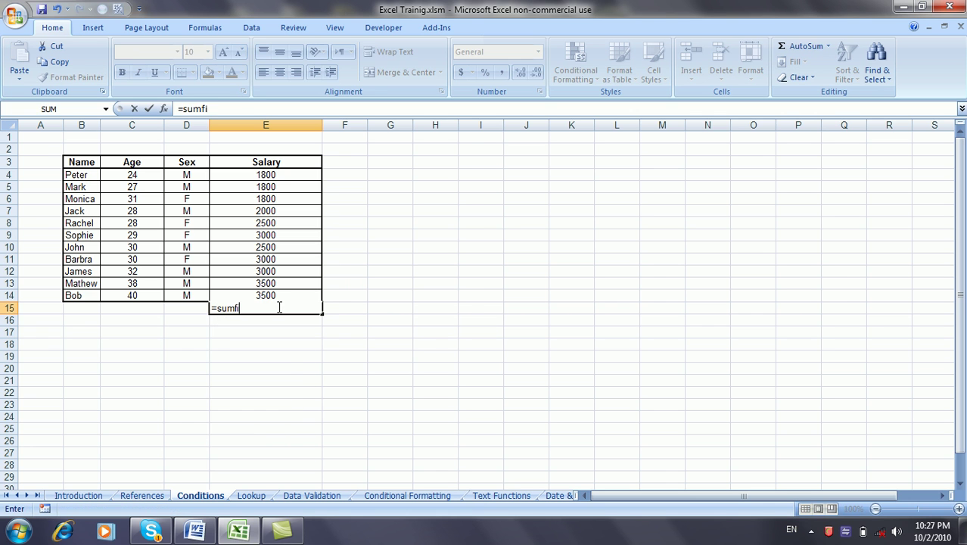
{"action": "key", "text": "BackSpace"}
{"action": "key", "text": "BackSpace"}
{"action": "type", "text": "if("}
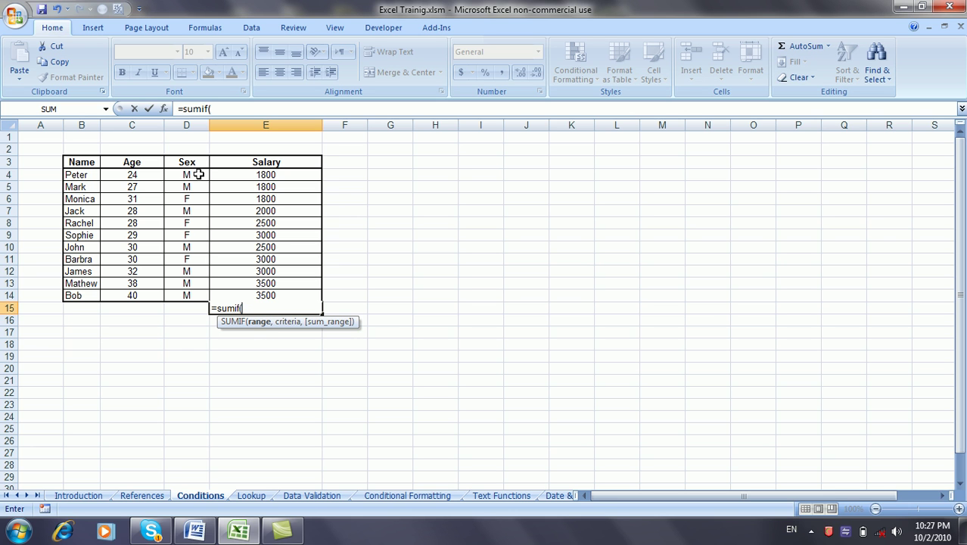
{"action": "left_click_drag", "start_coordinate": [198, 175], "coordinate": [194, 294]}
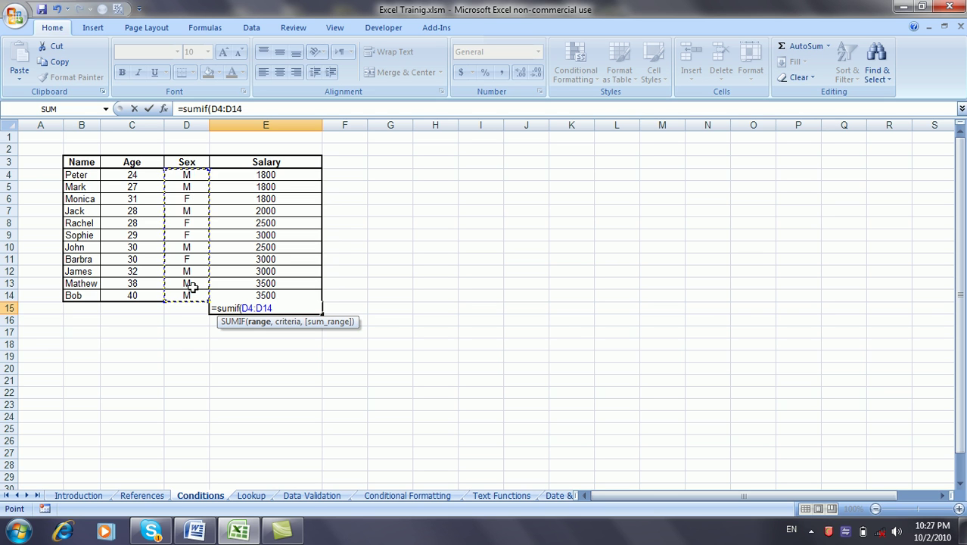
{"action": "type", "text": ","}
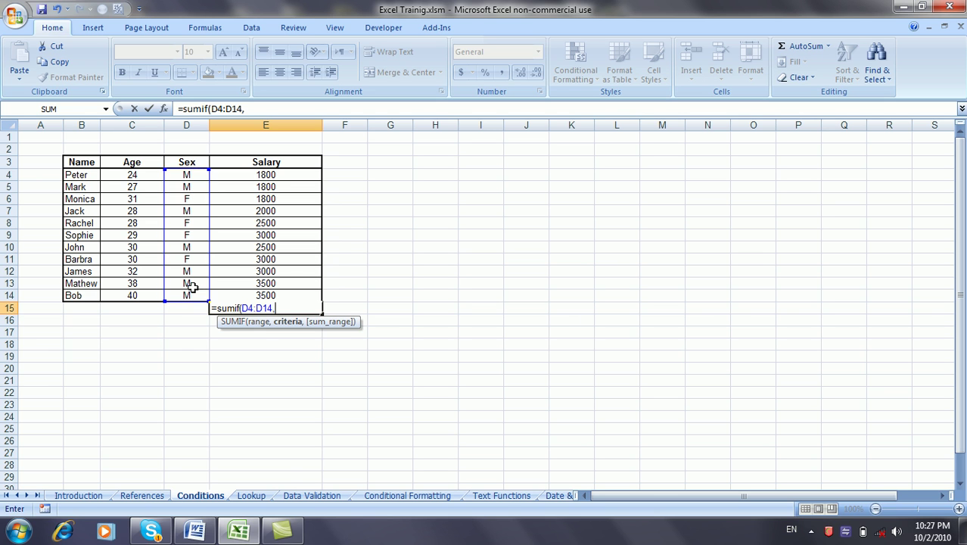
{"action": "type", "text": "\"M"}
{"action": "type", "text": ","}
{"action": "left_click_drag", "start_coordinate": [293, 175], "coordinate": [291, 286]}
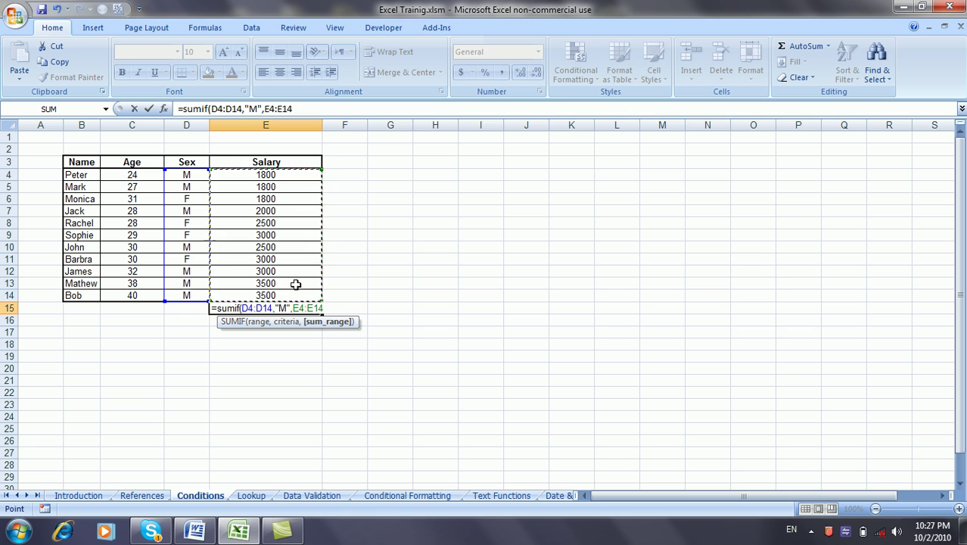
{"action": "type", "text": ")"}
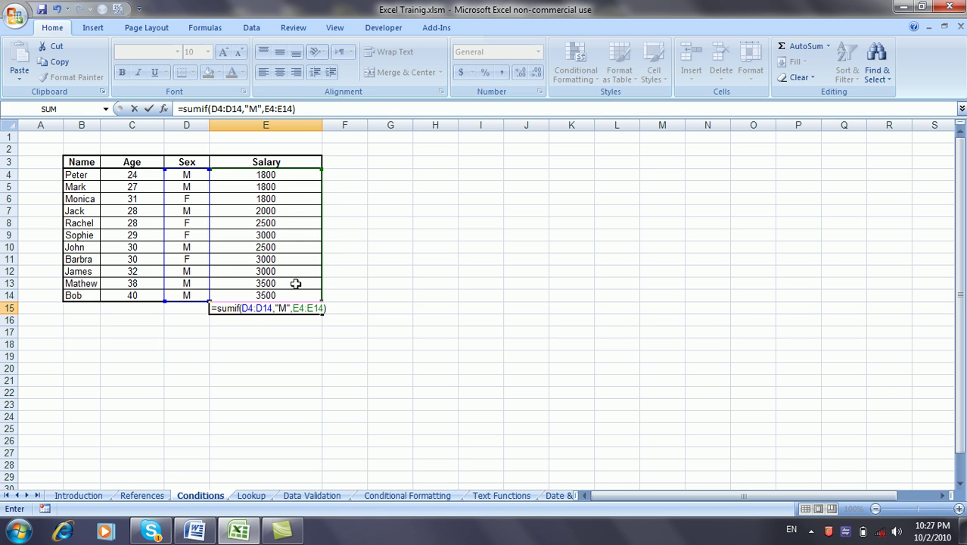
{"action": "key", "text": "Return"}
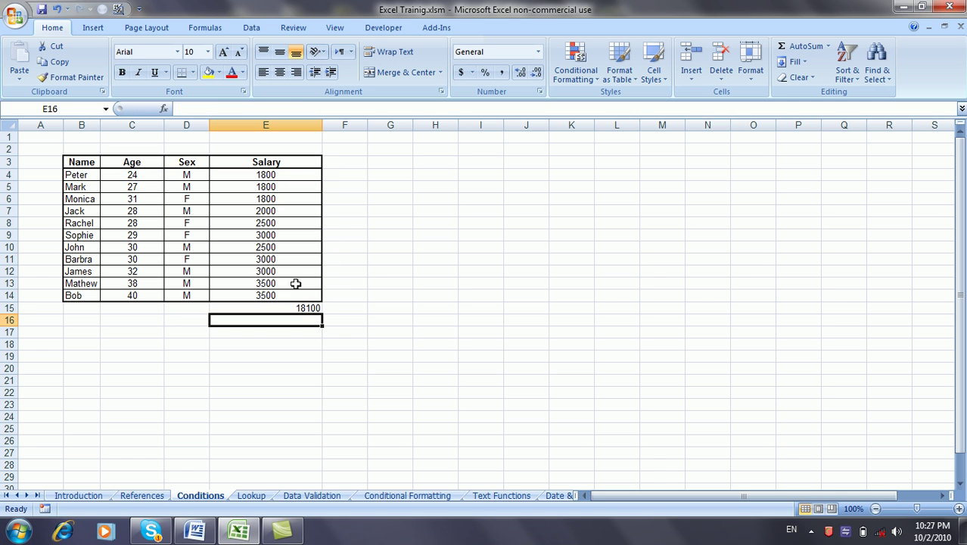
Step: Confirm E15's SUMIF, then select the seven male salaries to verify their sum is 18100
{"action": "left_click", "coordinate": [296, 306]}
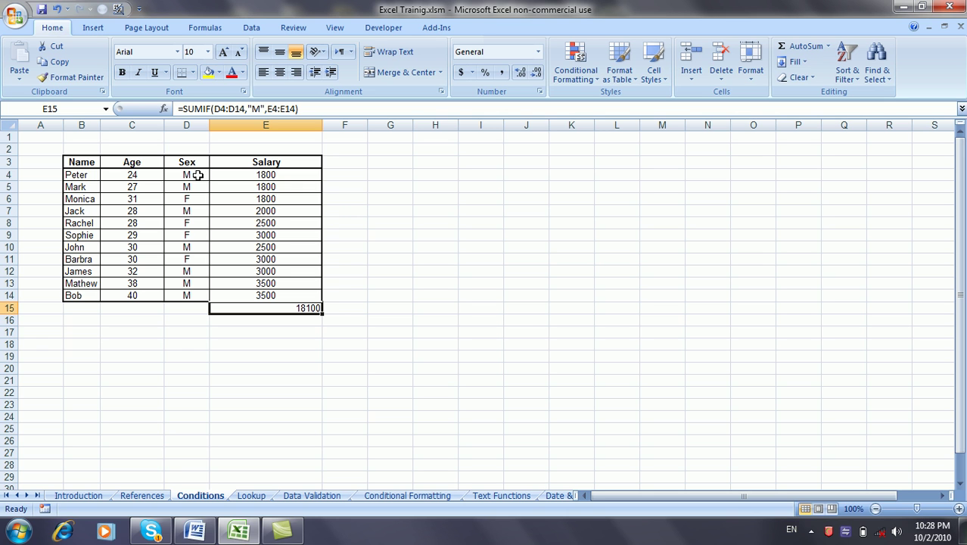
{"action": "left_click", "coordinate": [260, 109]}
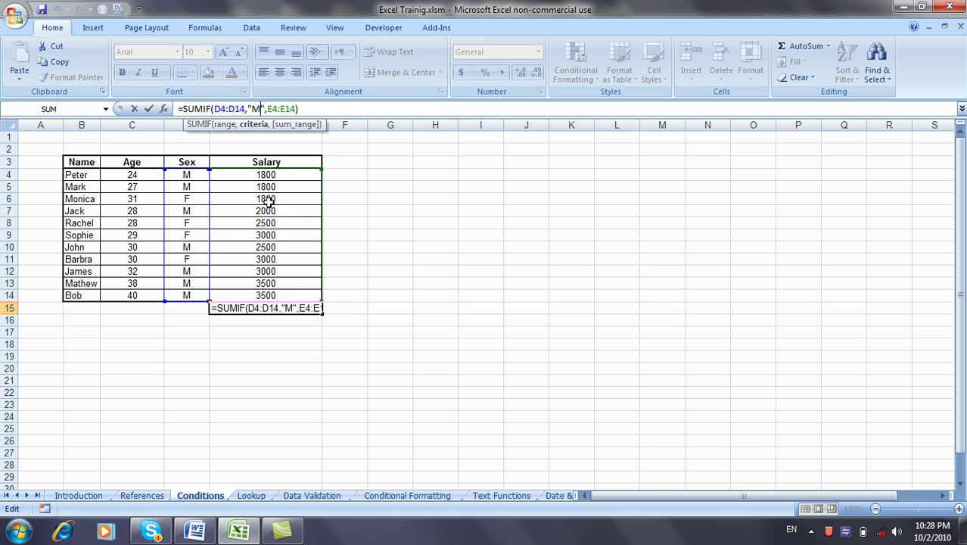
{"action": "key", "text": "ctrl+Return"}
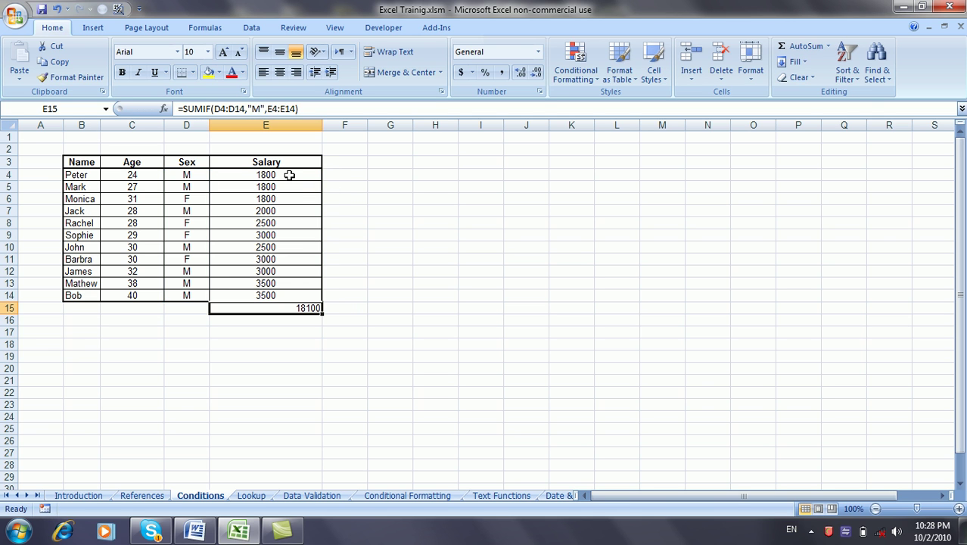
{"action": "left_click", "coordinate": [289, 175]}
{"action": "left_click", "coordinate": [288, 187], "text": "ctrl"}
{"action": "left_click", "coordinate": [281, 212], "text": "ctrl"}
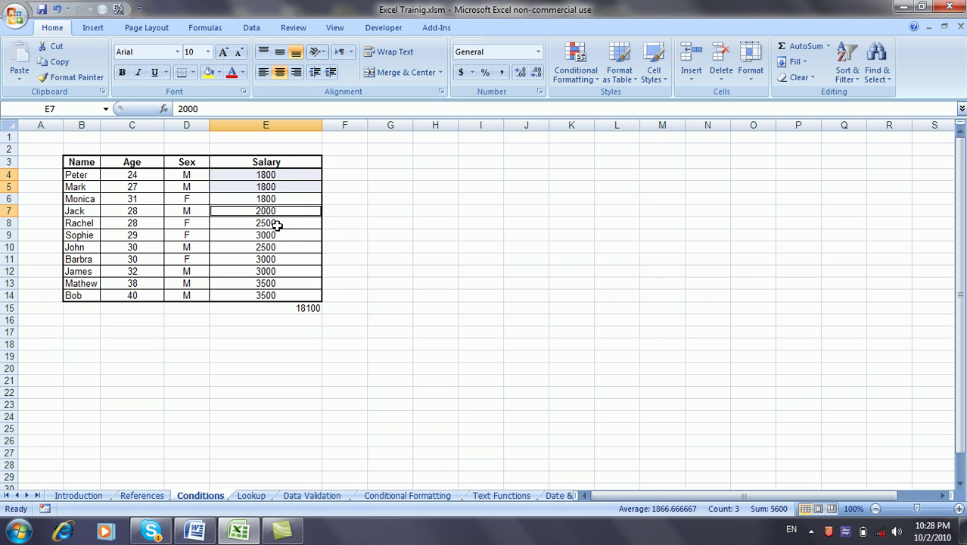
{"action": "left_click", "coordinate": [265, 247], "text": "ctrl"}
{"action": "left_click", "coordinate": [266, 271], "text": "ctrl"}
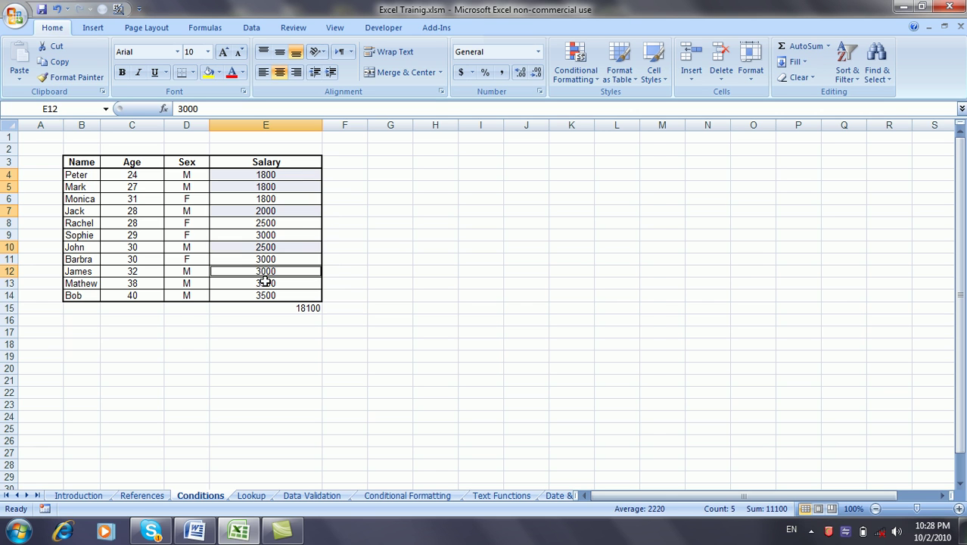
{"action": "left_click", "coordinate": [265, 283], "text": "ctrl"}
{"action": "left_click", "coordinate": [264, 295], "text": "ctrl"}
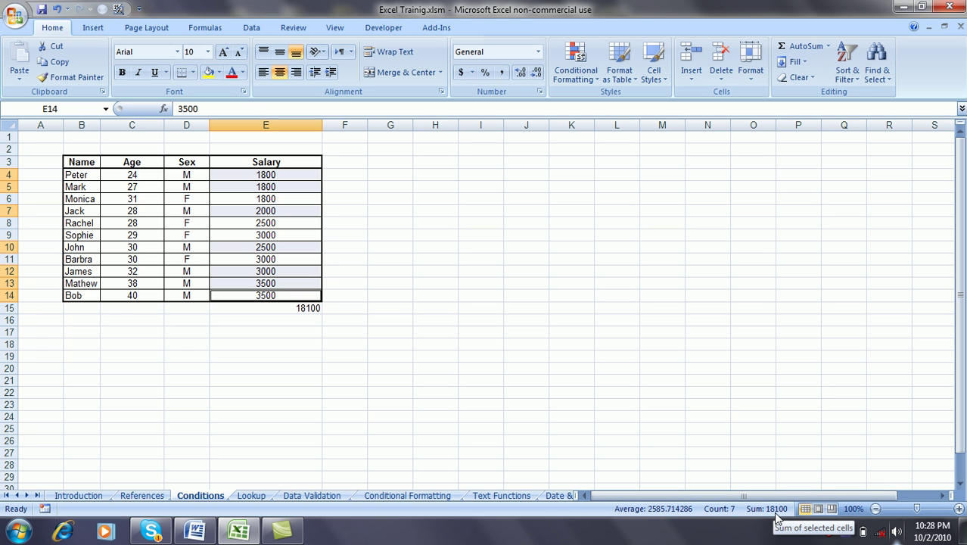
Step: Select D15 under the Sex column to hold the criterion
{"action": "left_click", "coordinate": [298, 310]}
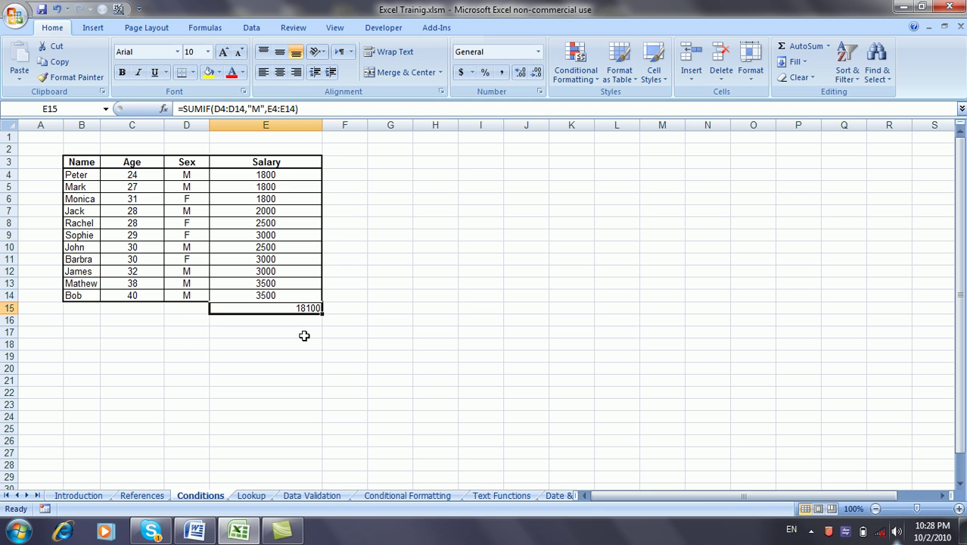
{"action": "left_click", "coordinate": [300, 334]}
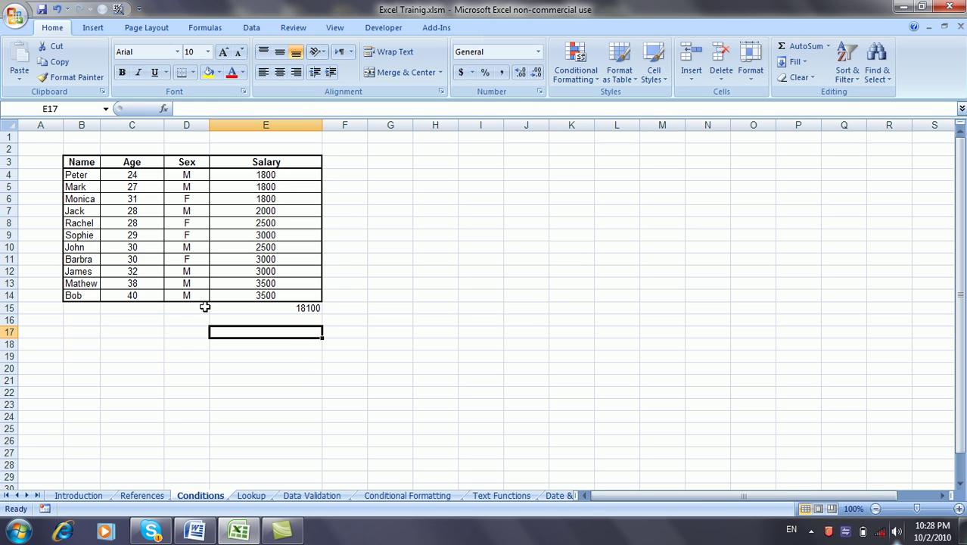
{"action": "left_click", "coordinate": [227, 308]}
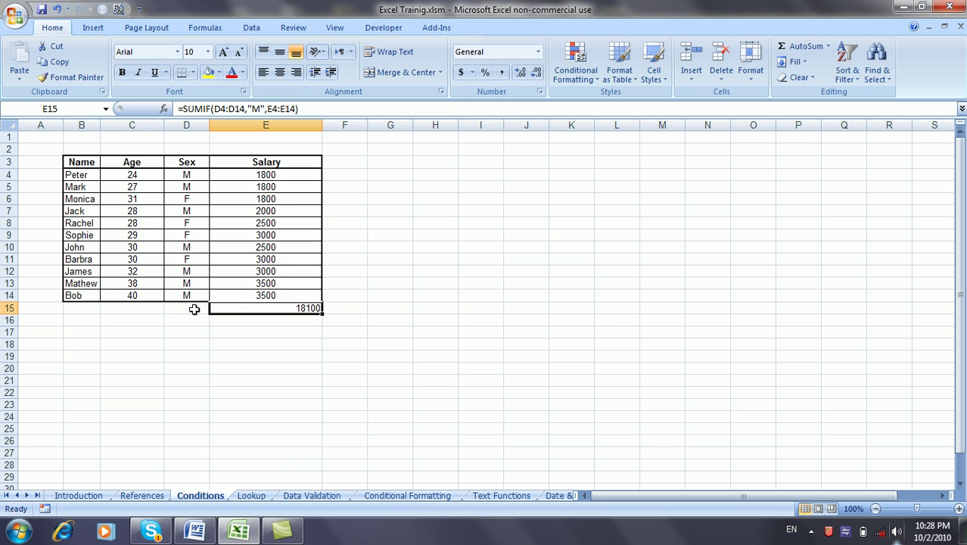
{"action": "left_click", "coordinate": [193, 309]}
{"action": "left_click", "coordinate": [252, 307]}
{"action": "left_click", "coordinate": [195, 308]}
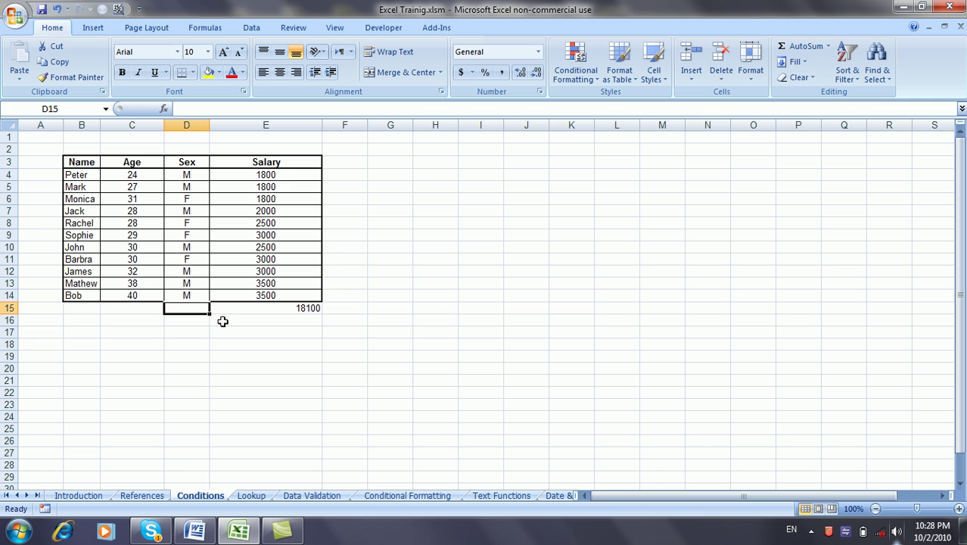
Step: Enter F in D15 and change E15 to =SUMIF(D4:D14,D15,E4:E14), giving 10300
{"action": "type", "text": "F"}
{"action": "key", "text": "Tab"}
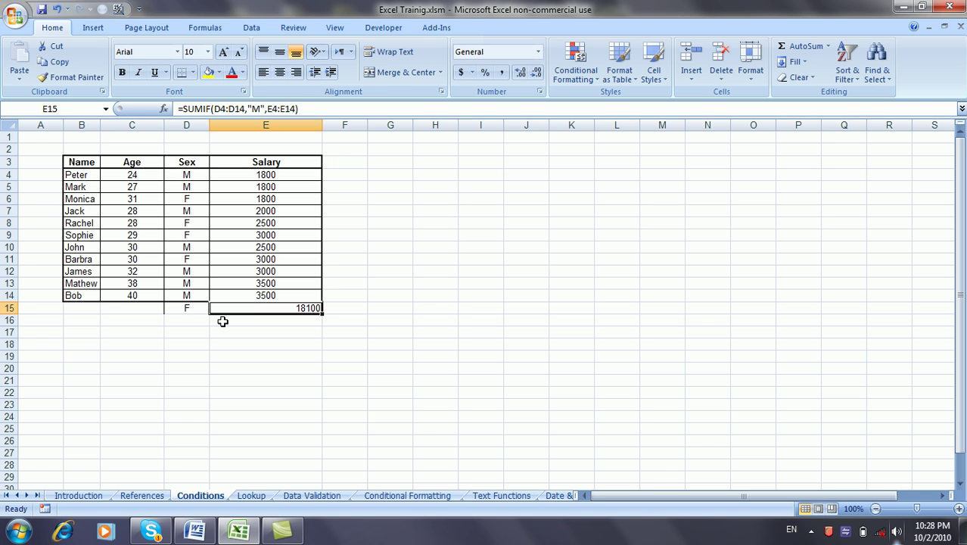
{"action": "left_click", "coordinate": [263, 108]}
{"action": "key", "text": "BackSpace"}
{"action": "key", "text": "BackSpace"}
{"action": "key", "text": "BackSpace"}
{"action": "left_click", "coordinate": [201, 307]}
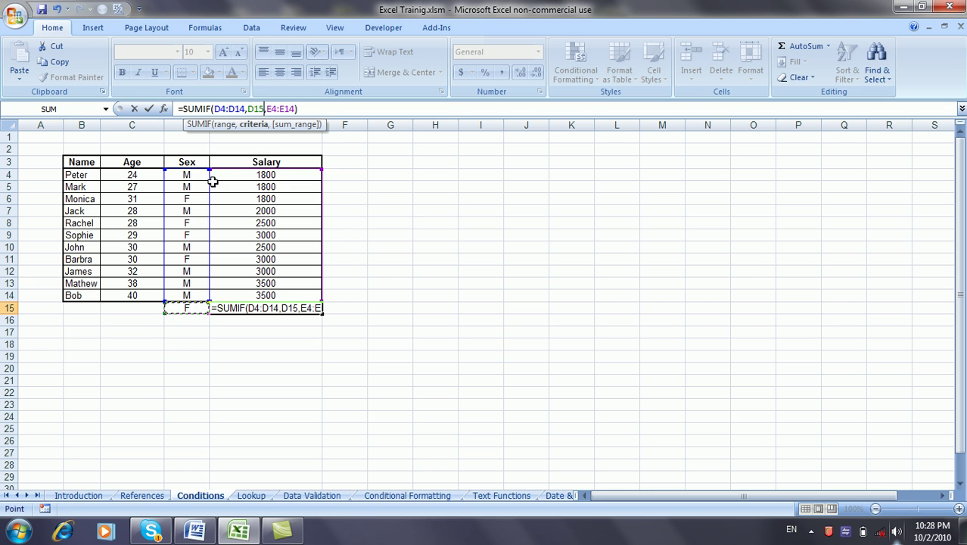
{"action": "key", "text": "Return"}
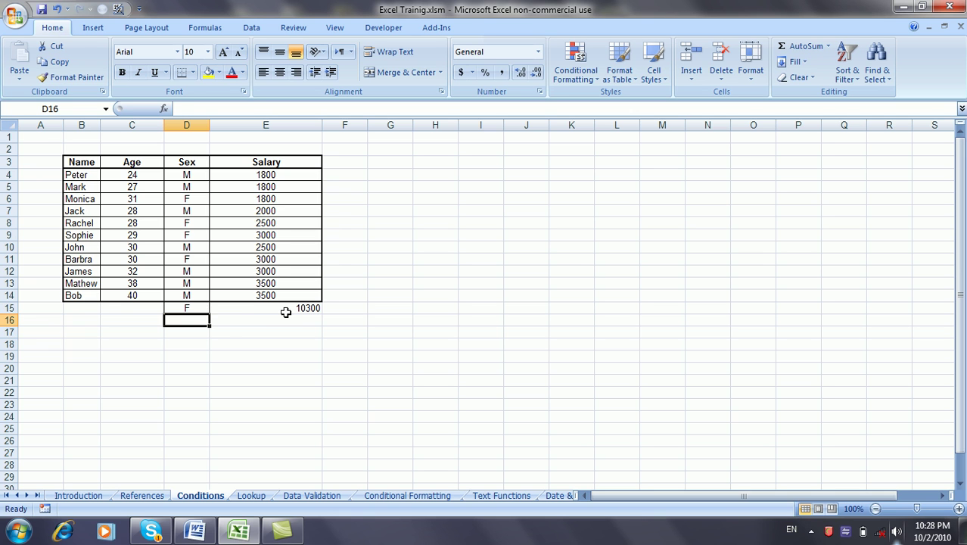
{"action": "left_click", "coordinate": [194, 309]}
Step: Switch D15 to M and back to F, restoring the 10300 total
{"action": "type", "text": "M"}
{"action": "key", "text": "Return"}
{"action": "left_click", "coordinate": [195, 307]}
{"action": "type", "text": "F"}
{"action": "key", "text": "Return"}
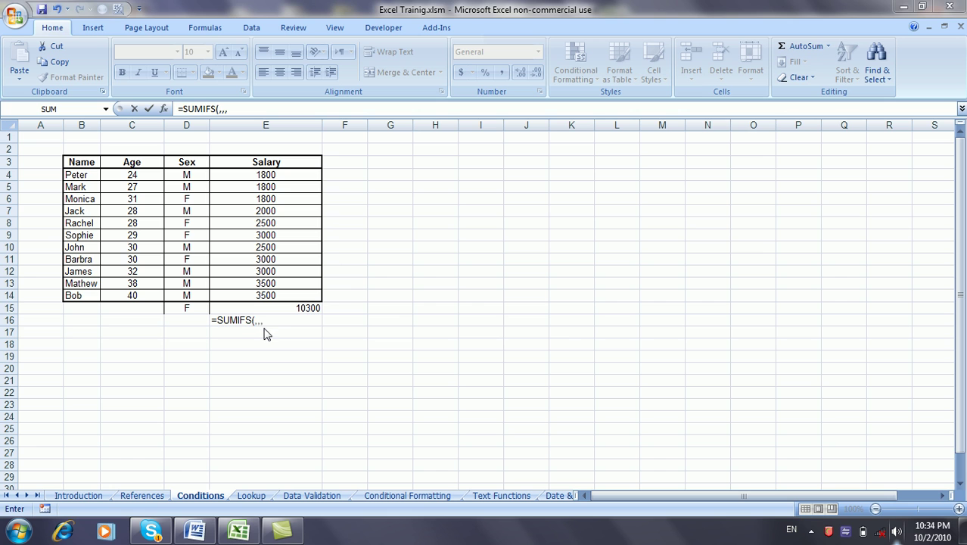
{"action": "key", "text": "Escape"}
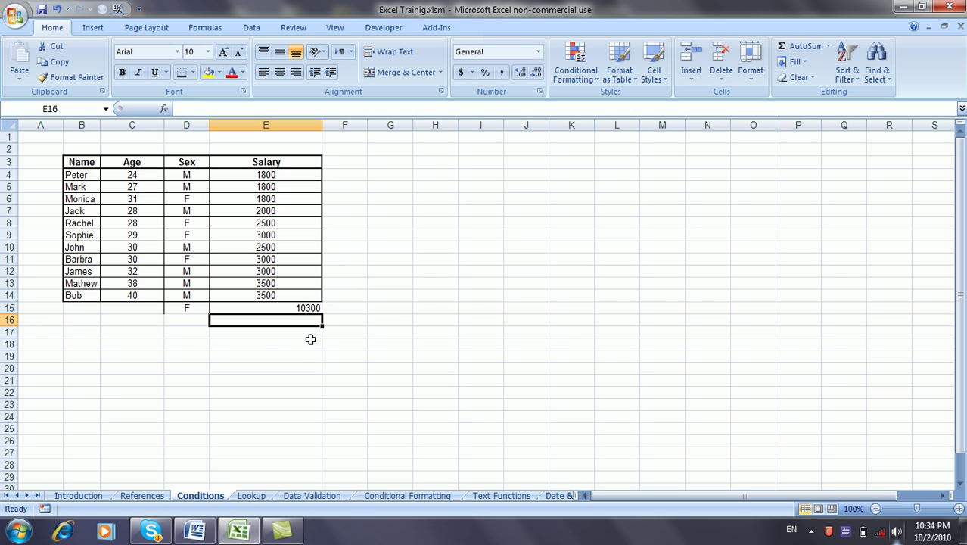
Step: Start a SUMIFS in E16 with sum range E4:E14 and criteria range D4:D14
{"action": "type", "text": "="}
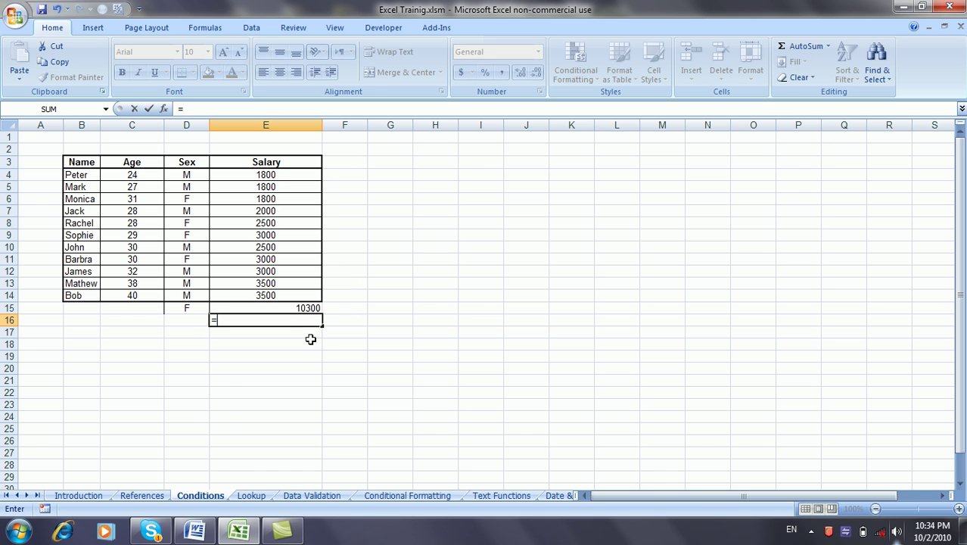
{"action": "type", "text": "sumifs"}
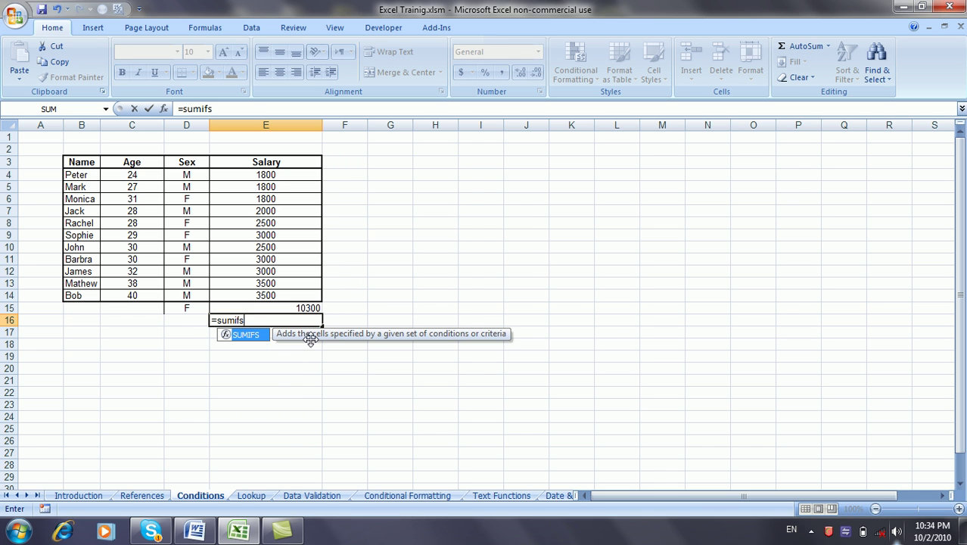
{"action": "type", "text": "("}
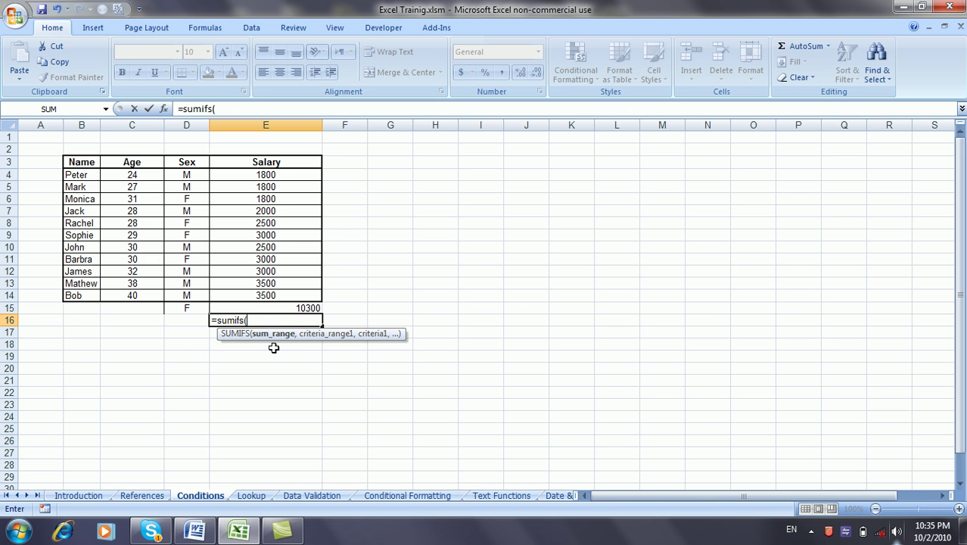
{"action": "type", "text": ","}
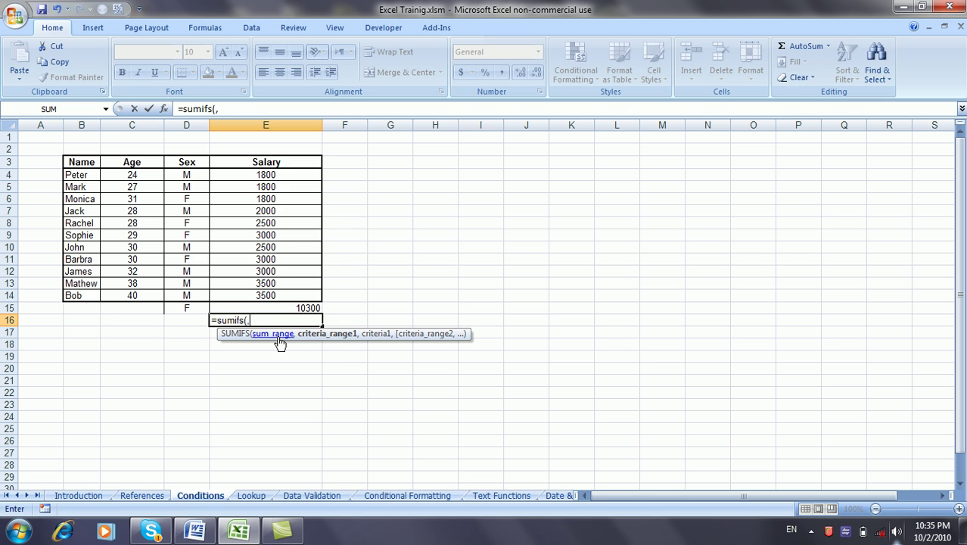
{"action": "type", "text": ","}
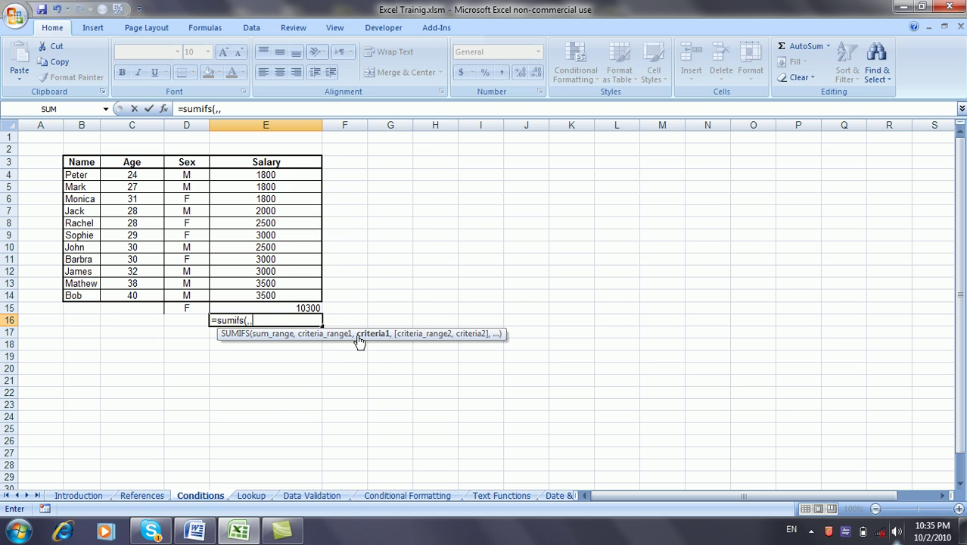
{"action": "type", "text": ","}
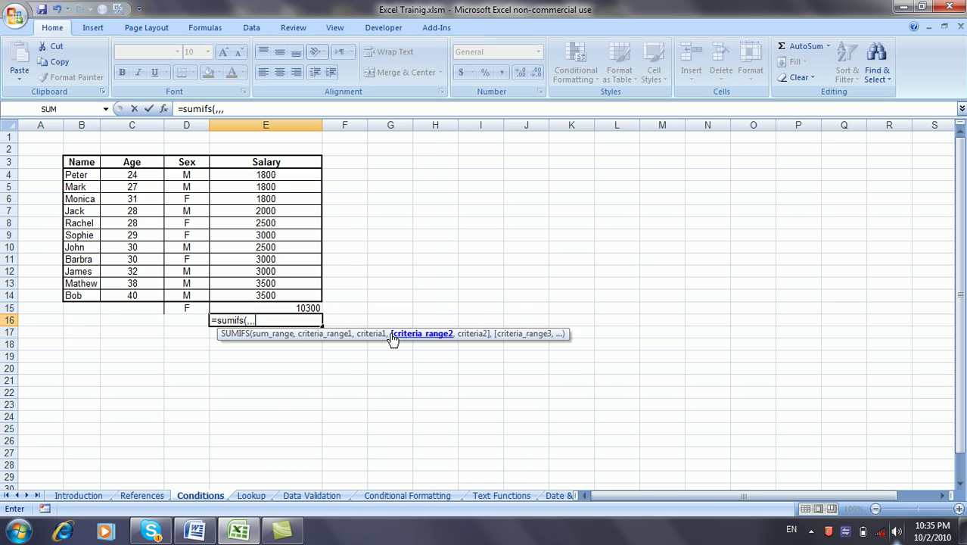
{"action": "type", "text": ","}
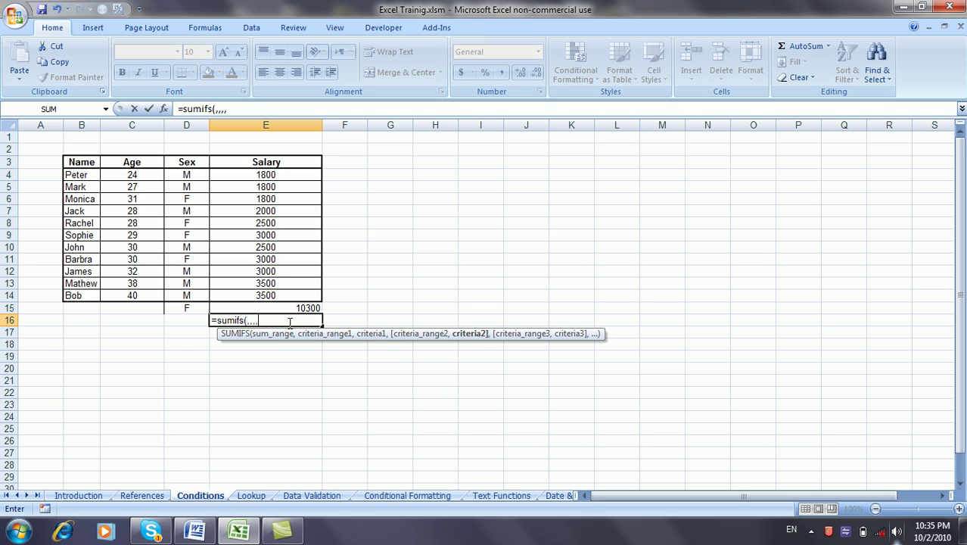
{"action": "key", "text": "BackSpace"}
{"action": "key", "text": "BackSpace"}
{"action": "key", "text": "BackSpace"}
{"action": "key", "text": "BackSpace"}
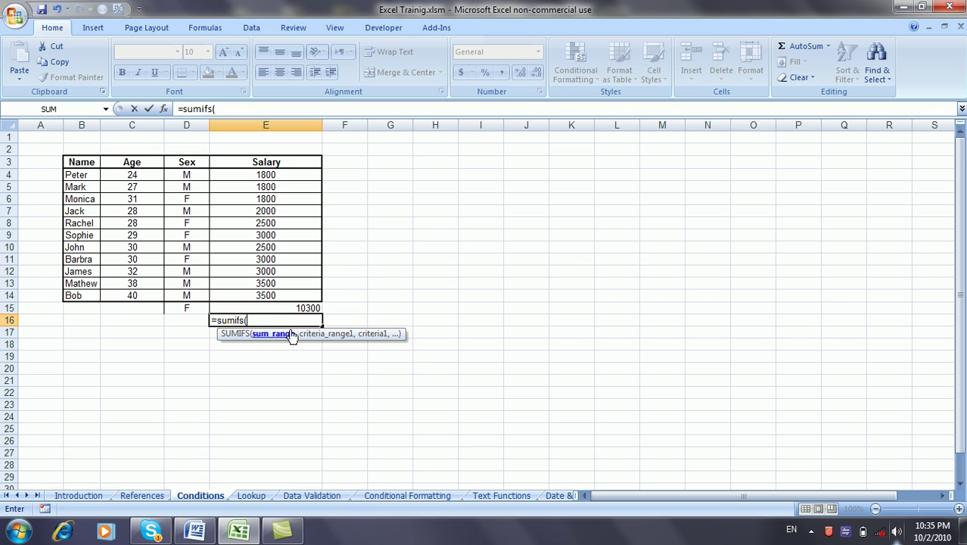
{"action": "left_click_drag", "start_coordinate": [277, 175], "coordinate": [299, 293]}
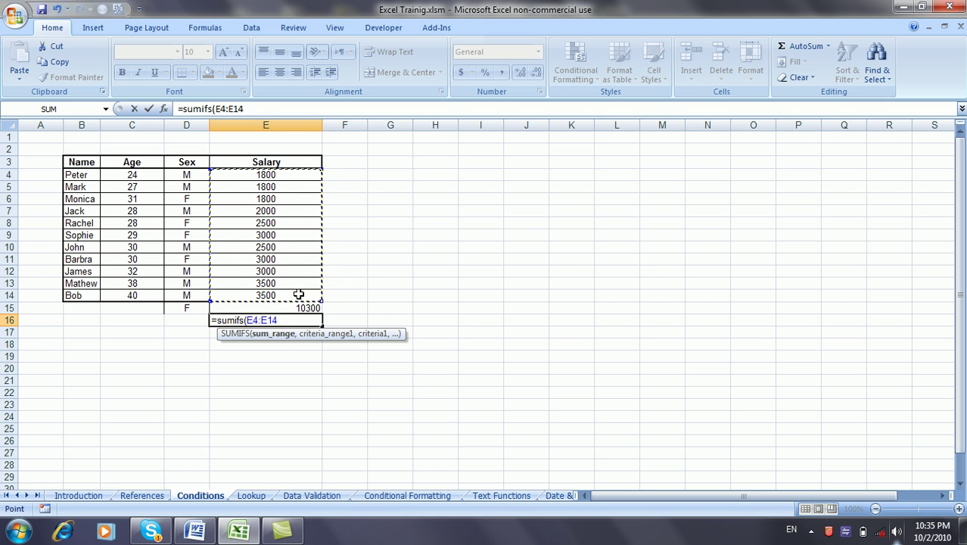
{"action": "type", "text": ","}
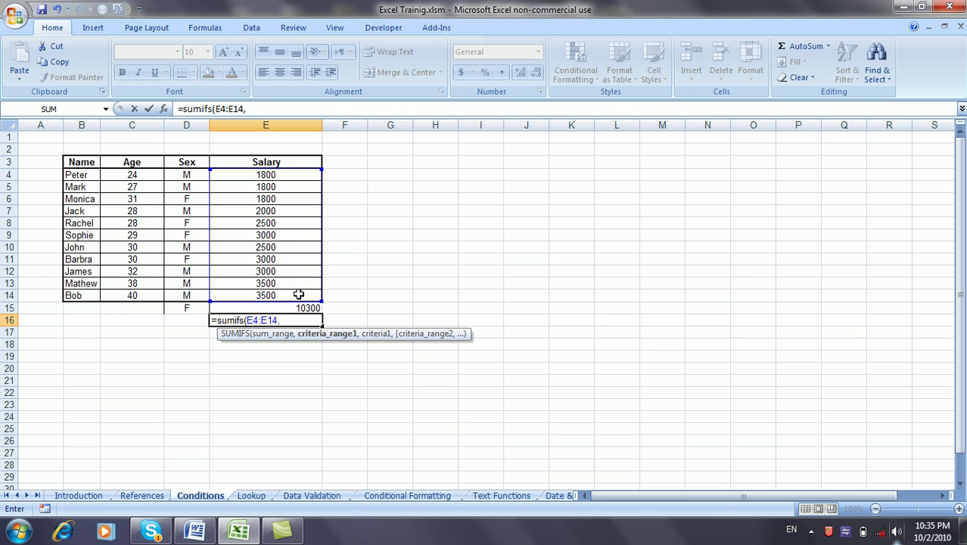
{"action": "left_click_drag", "start_coordinate": [187, 175], "coordinate": [200, 296]}
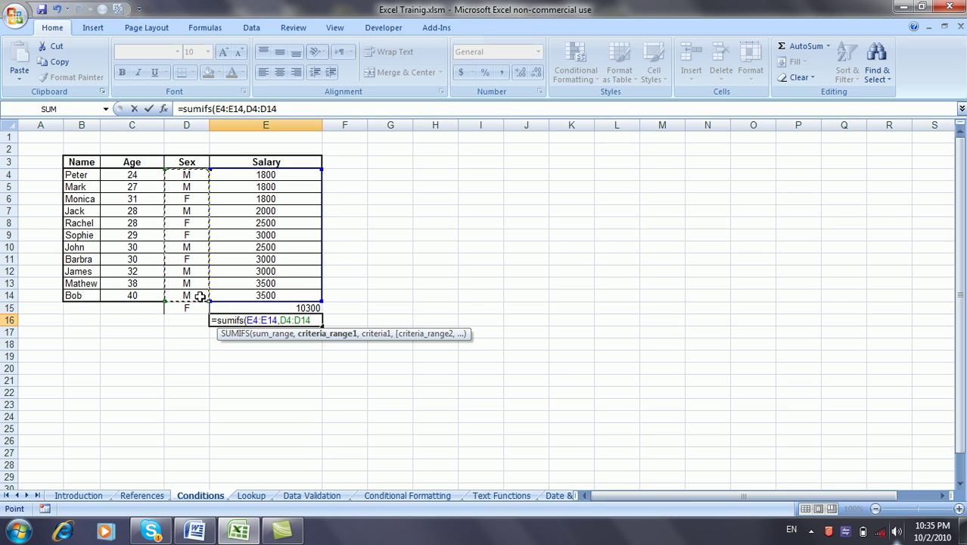
Step: Add criteria "M" and C4:C14 ">=30", completing the SUMIFS total of 12500
{"action": "type", "text": ",\"M\","}
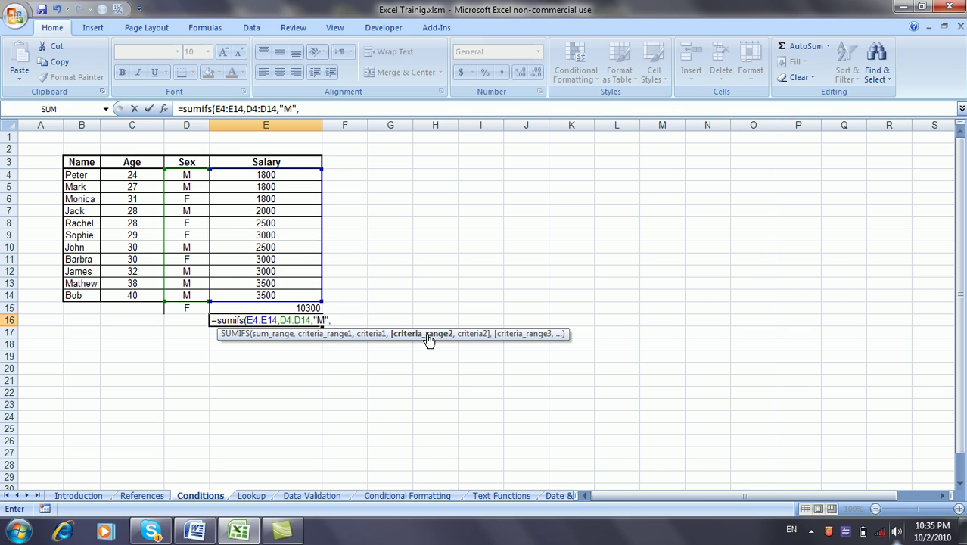
{"action": "left_click", "coordinate": [141, 184]}
{"action": "left_click_drag", "start_coordinate": [141, 183], "coordinate": [145, 296]}
{"action": "type", "text": ","}
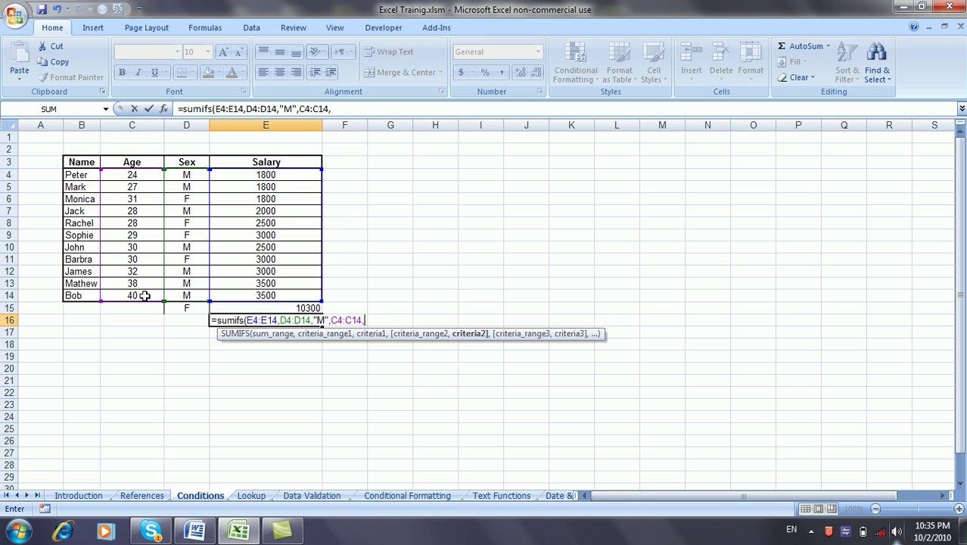
{"action": "type", "text": "\">=30\")"}
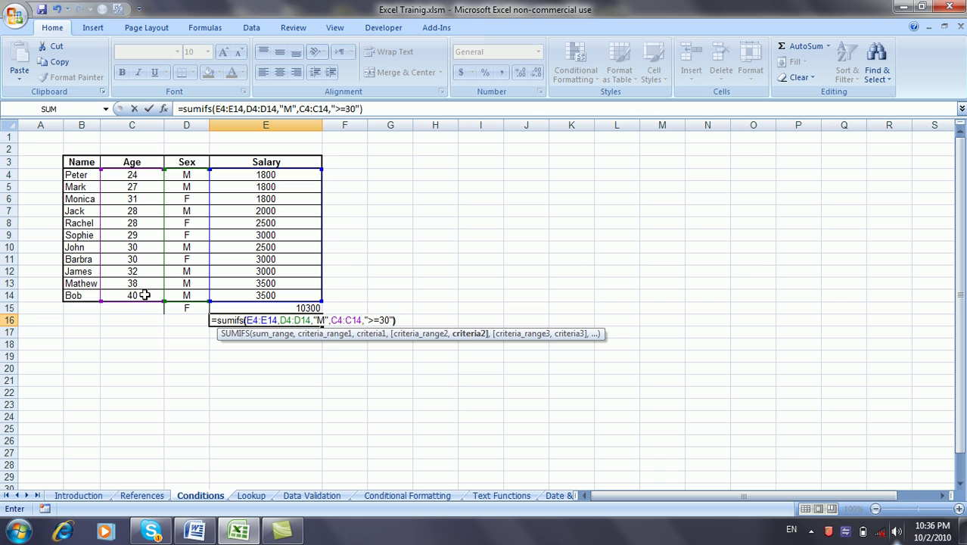
{"action": "key", "text": "Return"}
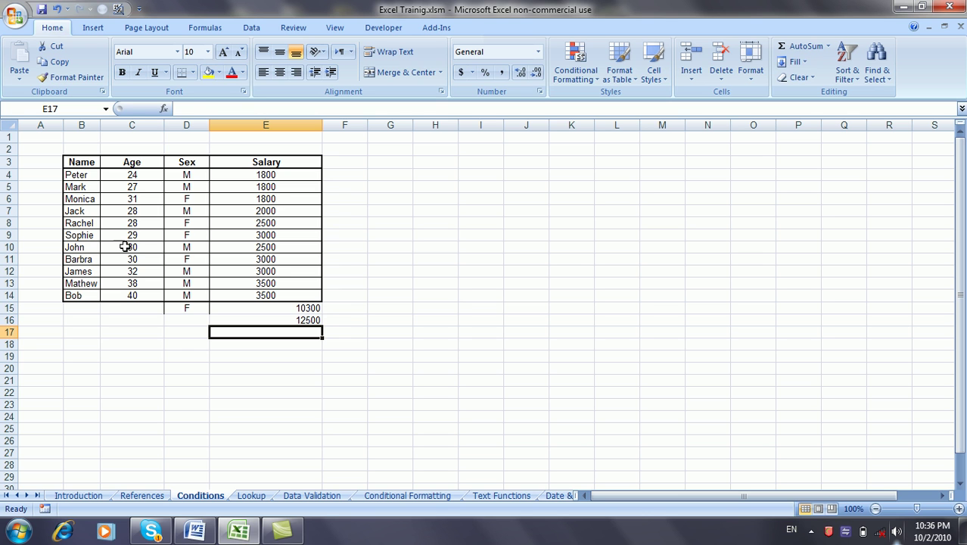
Step: Select the qualifying salaries to confirm they total 12500
{"action": "left_click", "coordinate": [240, 248]}
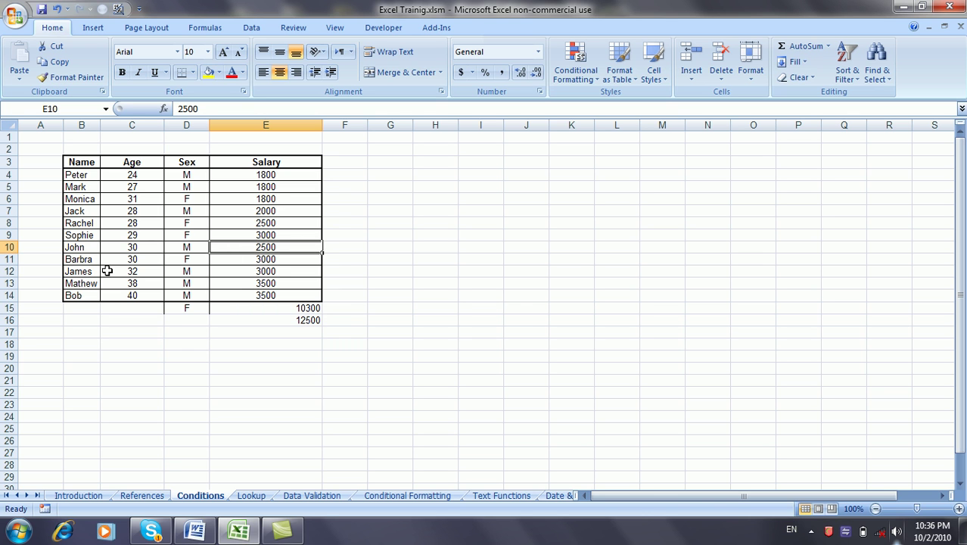
{"action": "left_click", "coordinate": [257, 272], "text": "ctrl"}
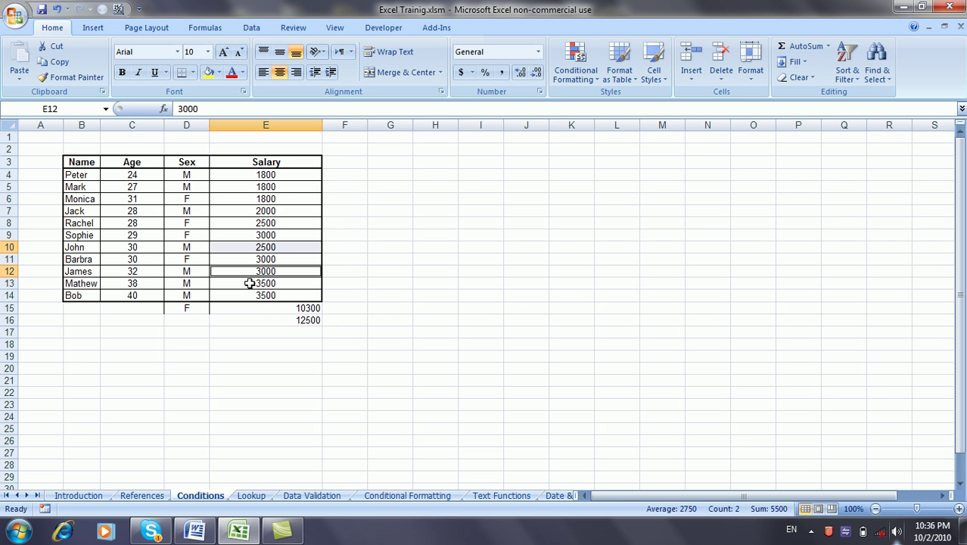
{"action": "left_click", "coordinate": [250, 284], "text": "ctrl"}
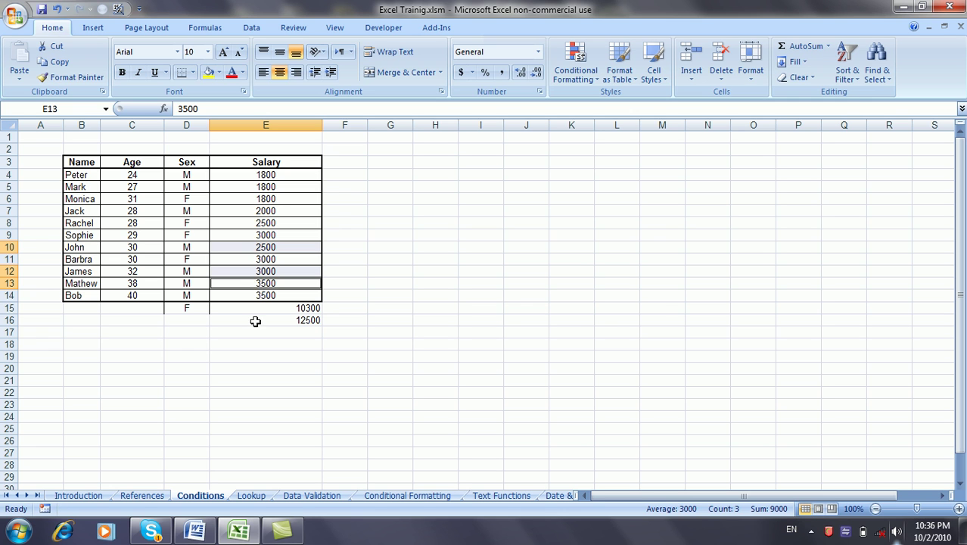
{"action": "left_click", "coordinate": [257, 295], "text": "ctrl"}
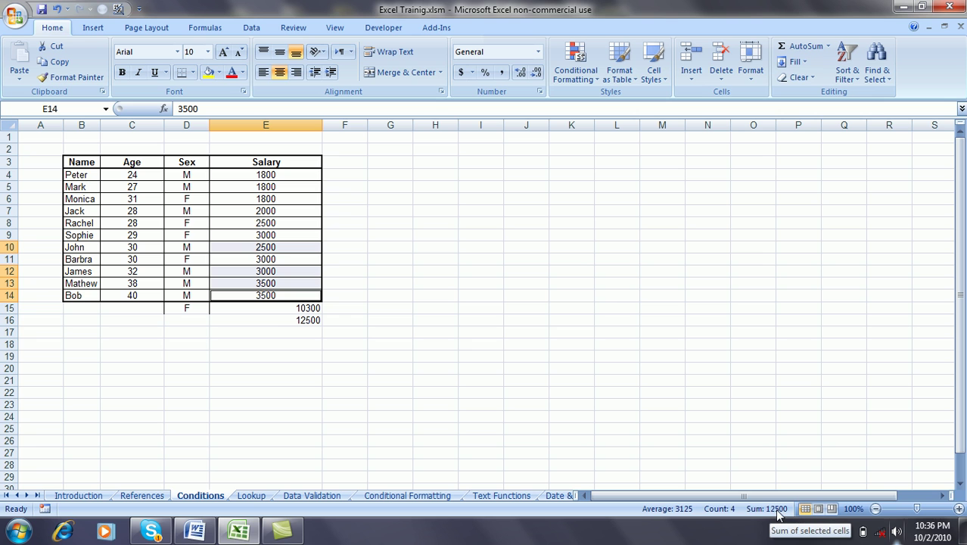
Step: Add the closing parenthesis to the SUMIFS formula in E16 and commit it
{"action": "left_click", "coordinate": [275, 321]}
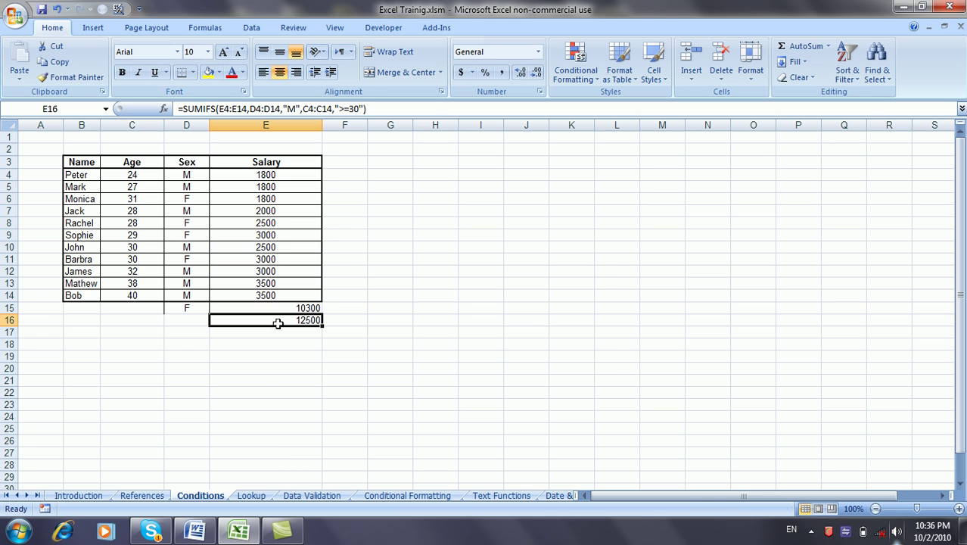
{"action": "left_click", "coordinate": [266, 373]}
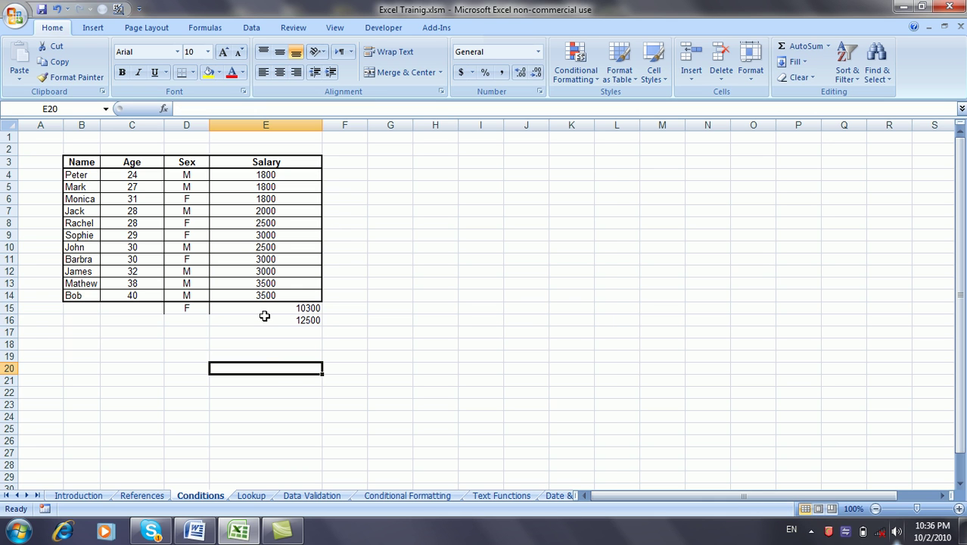
{"action": "left_click", "coordinate": [216, 319]}
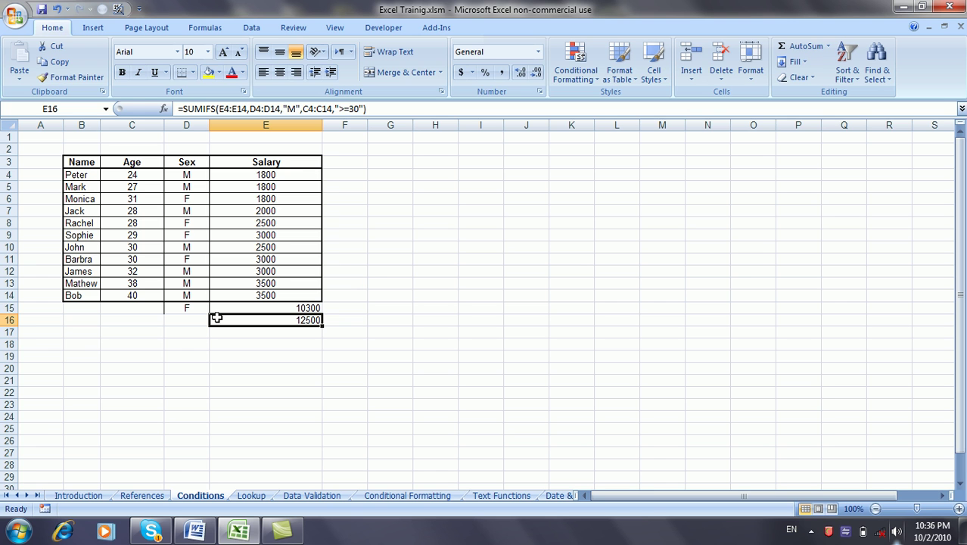
{"action": "left_click", "coordinate": [364, 110]}
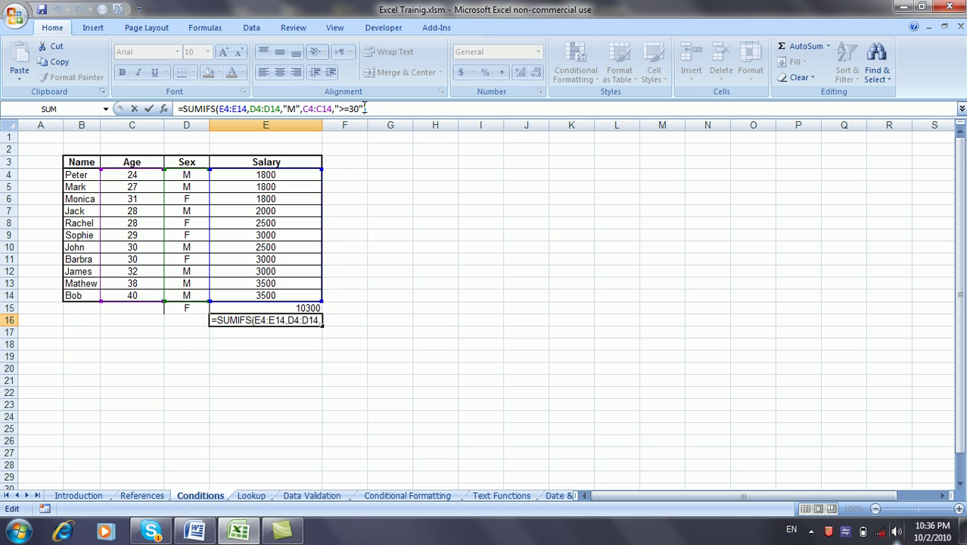
{"action": "type", "text": ")"}
{"action": "key", "text": "Return"}
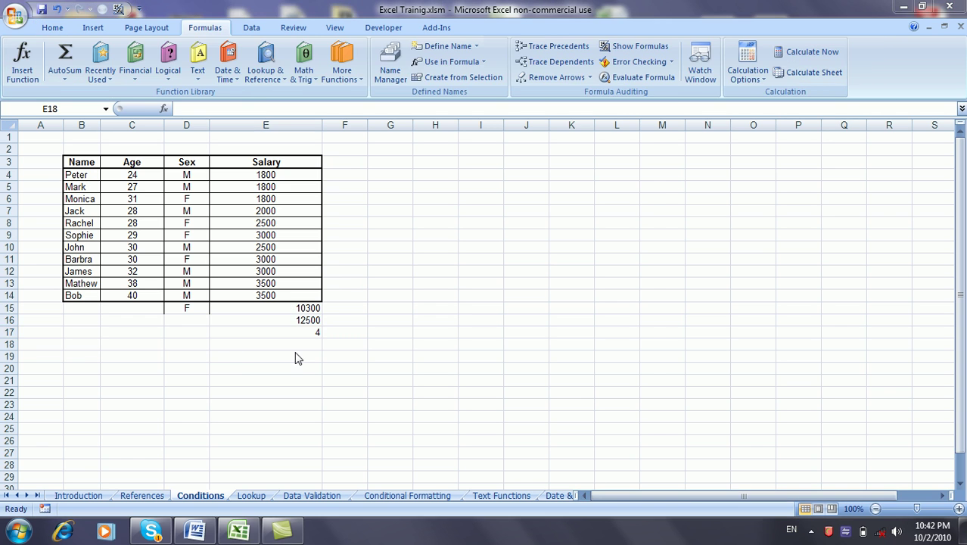
Step: Enter =COUNTIF(D4:D14,D15) in E18 to count the matching sex
{"action": "left_click", "coordinate": [296, 350]}
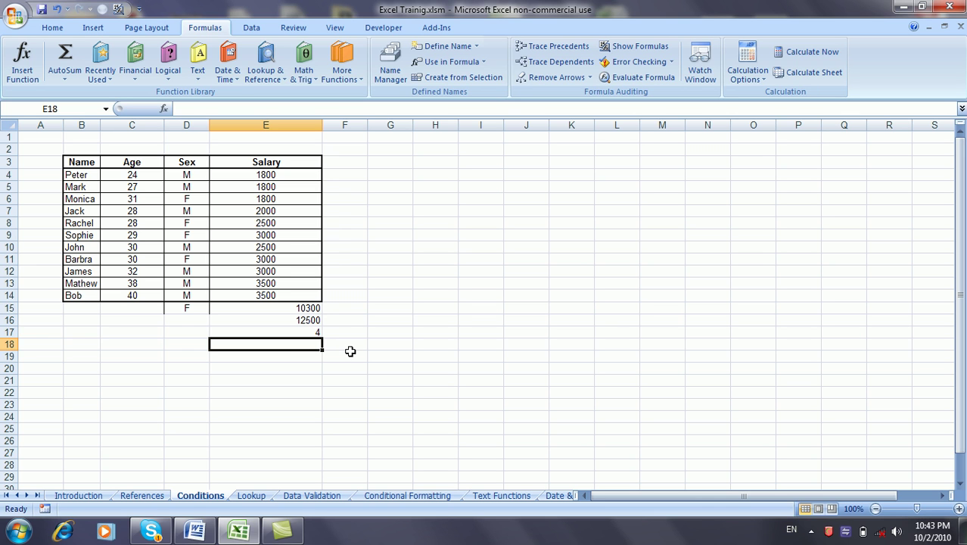
{"action": "type", "text": "=countif"}
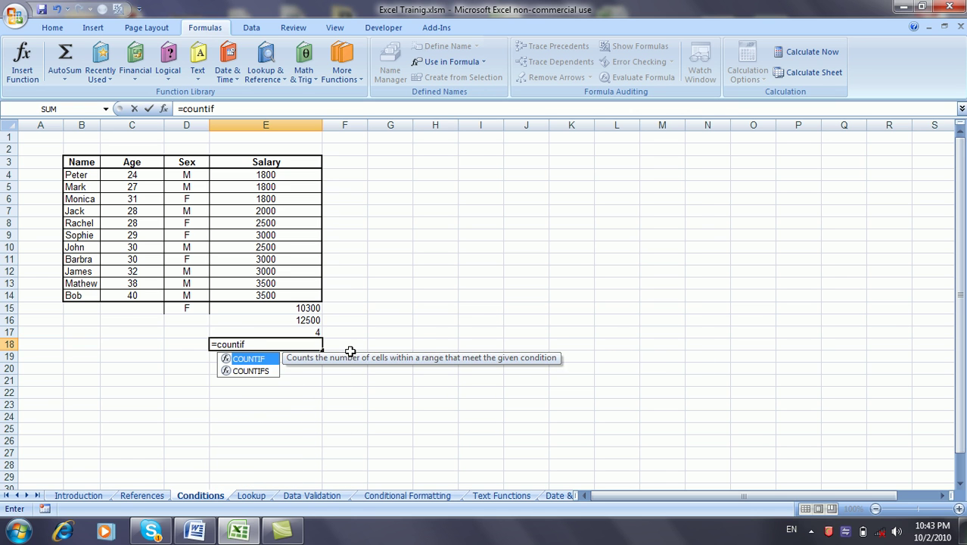
{"action": "type", "text": "("}
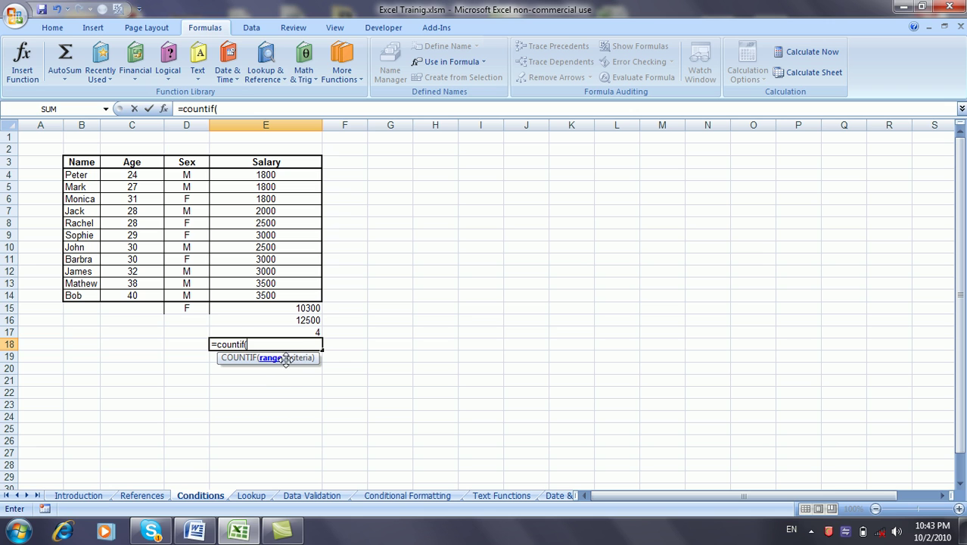
{"action": "type", "text": ","}
{"action": "key", "text": "BackSpace"}
{"action": "left_click_drag", "start_coordinate": [198, 171], "coordinate": [209, 299]}
{"action": "type", "text": ","}
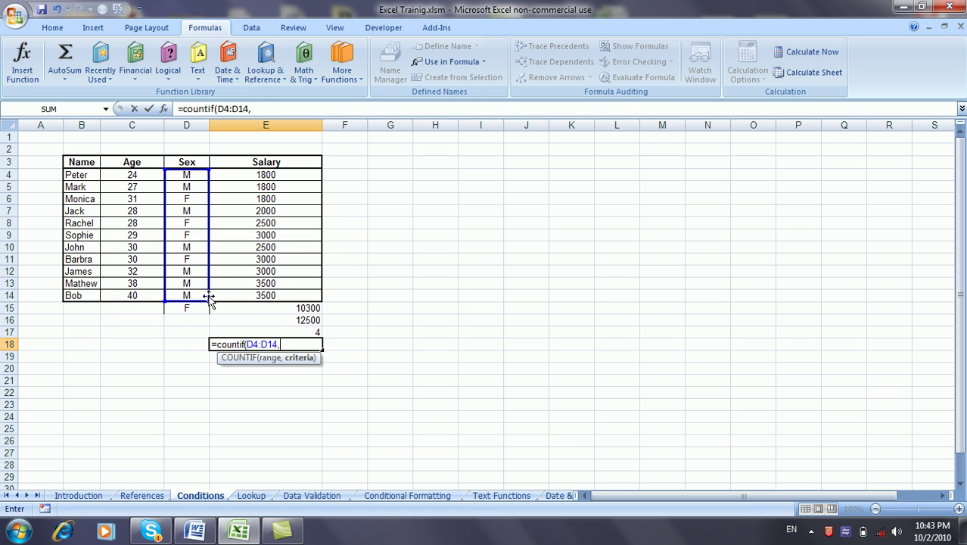
{"action": "left_click", "coordinate": [196, 308]}
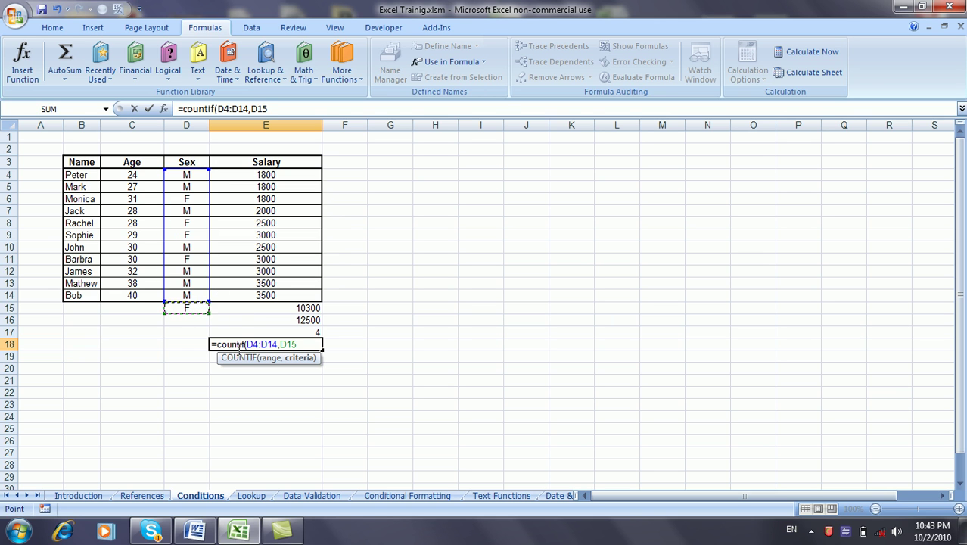
{"action": "type", "text": ")"}
{"action": "key", "text": "Return"}
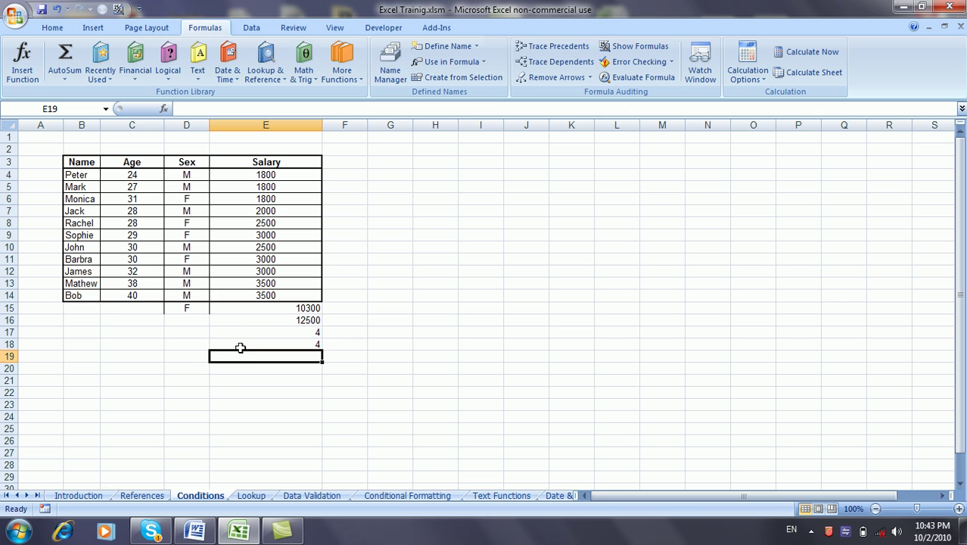
Step: Change the D15 criterion to M and clear the duplicate count from E18
{"action": "left_click", "coordinate": [195, 309]}
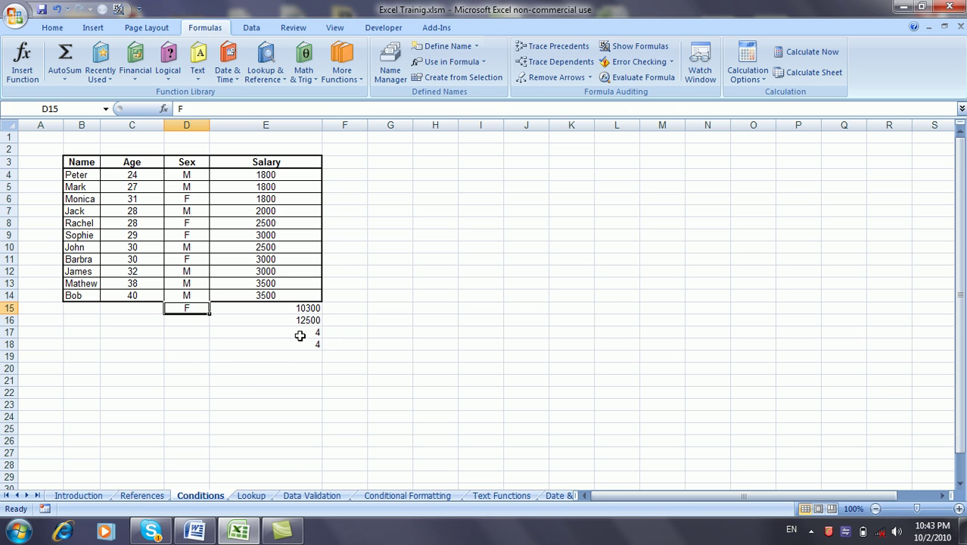
{"action": "type", "text": "M"}
{"action": "key", "text": "Return"}
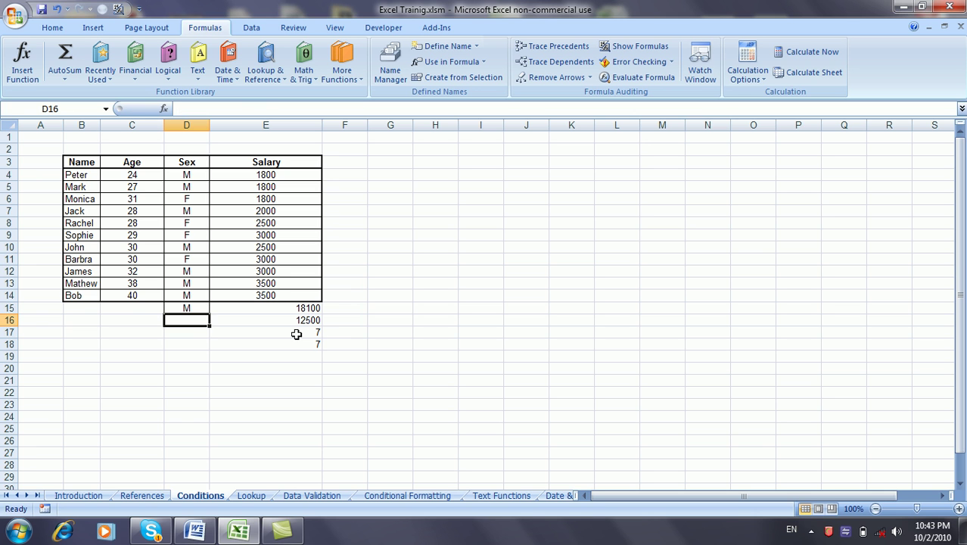
{"action": "left_click", "coordinate": [296, 334]}
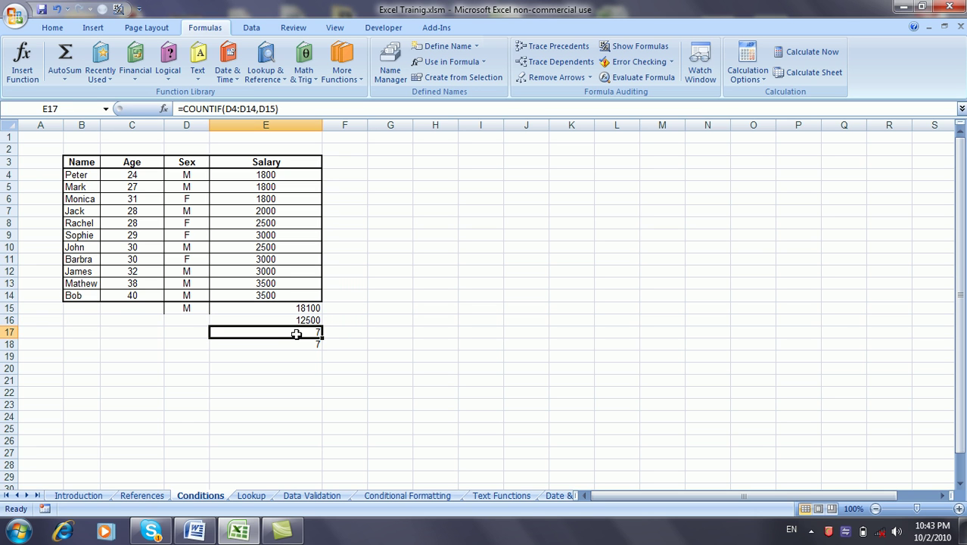
{"action": "key", "text": "Down"}
{"action": "key", "text": "Delete"}
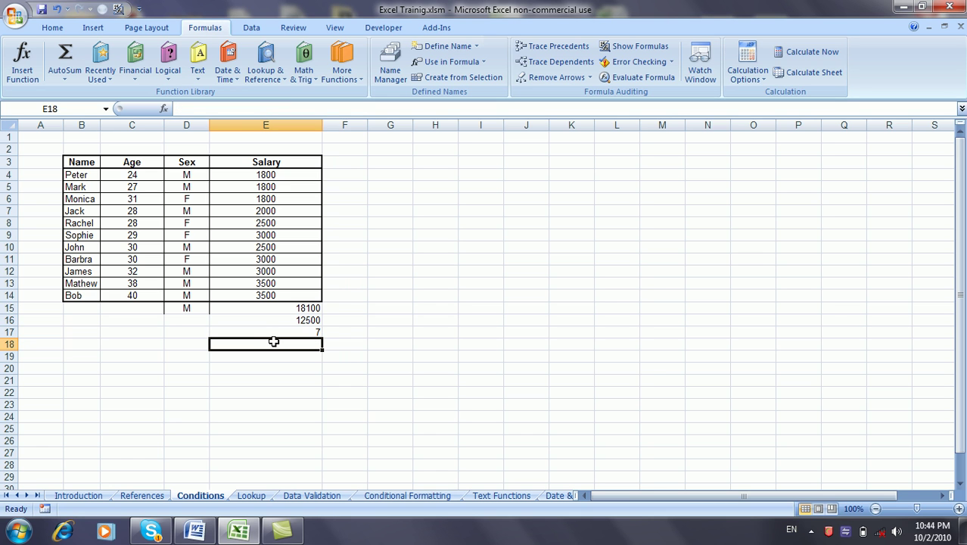
Step: Enter =COUNTIFS(D4:D14,D15,C4:C14,">30") in E18 to count men over 30
{"action": "type", "text": "="}
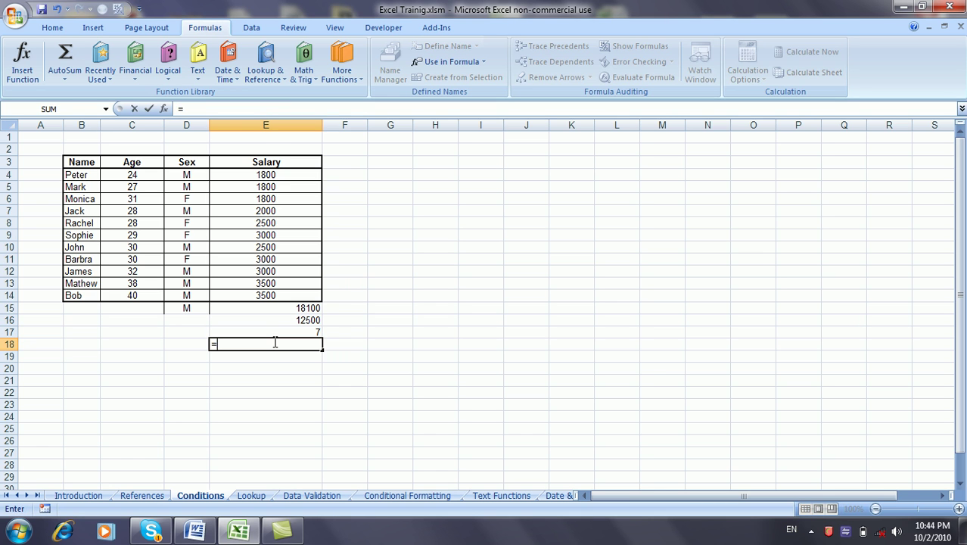
{"action": "type", "text": "counti"}
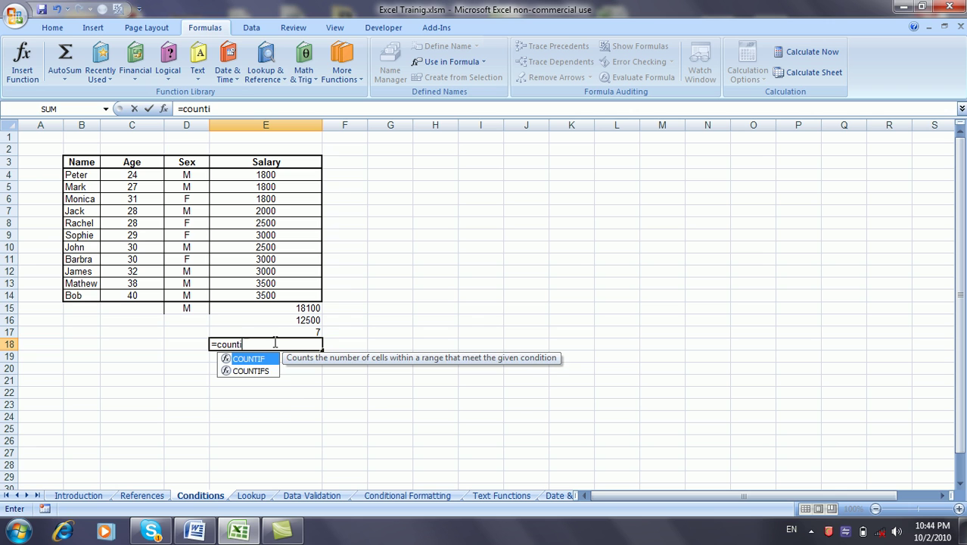
{"action": "type", "text": "fs"}
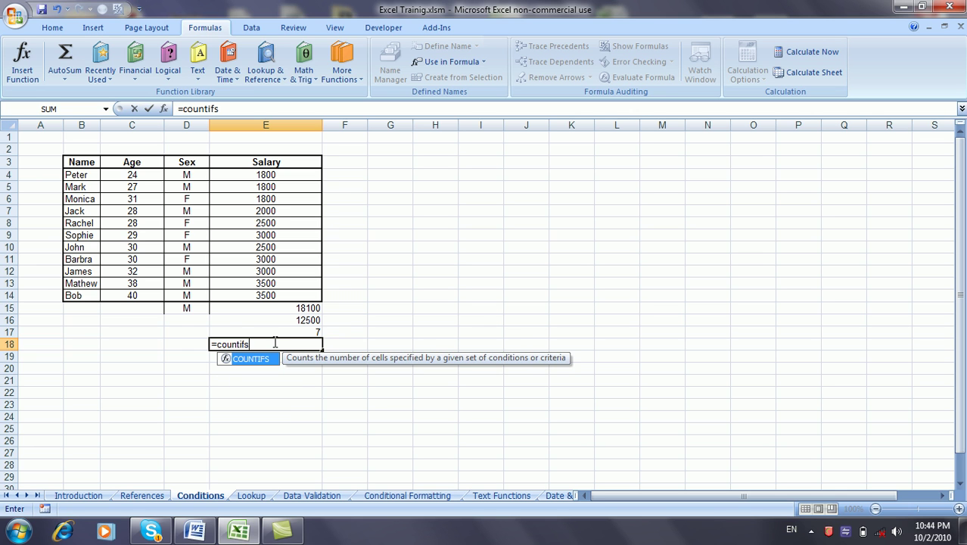
{"action": "type", "text": "("}
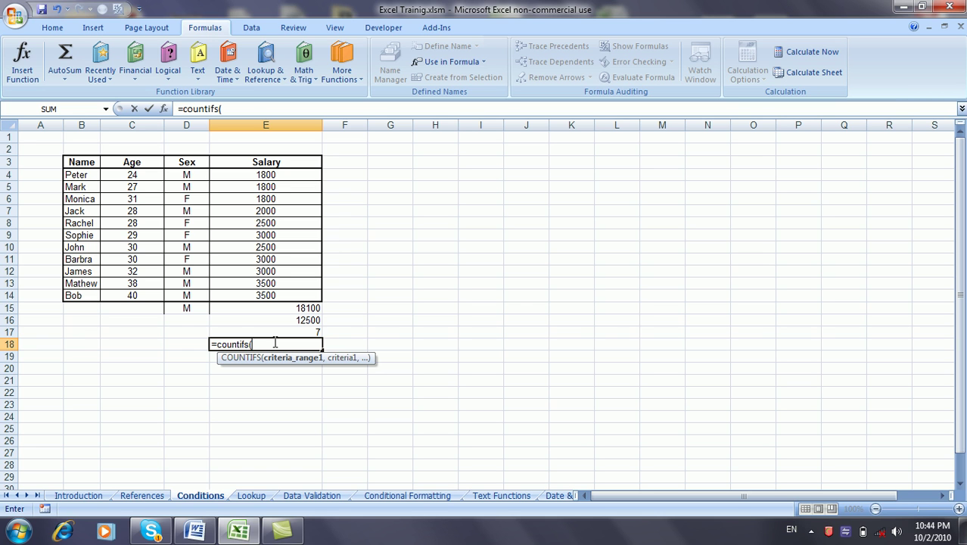
{"action": "left_click_drag", "start_coordinate": [196, 175], "coordinate": [201, 296]}
{"action": "type", "text": ","}
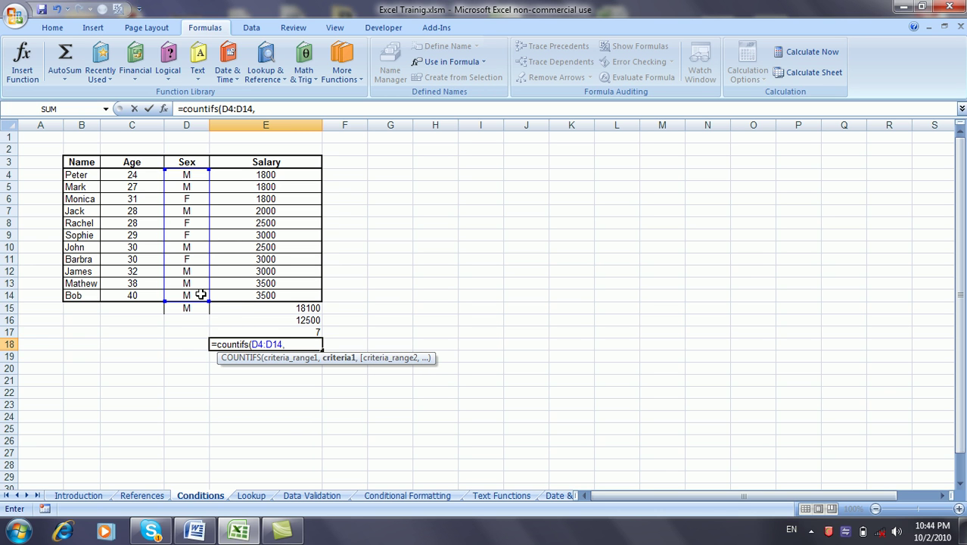
{"action": "left_click", "coordinate": [190, 308]}
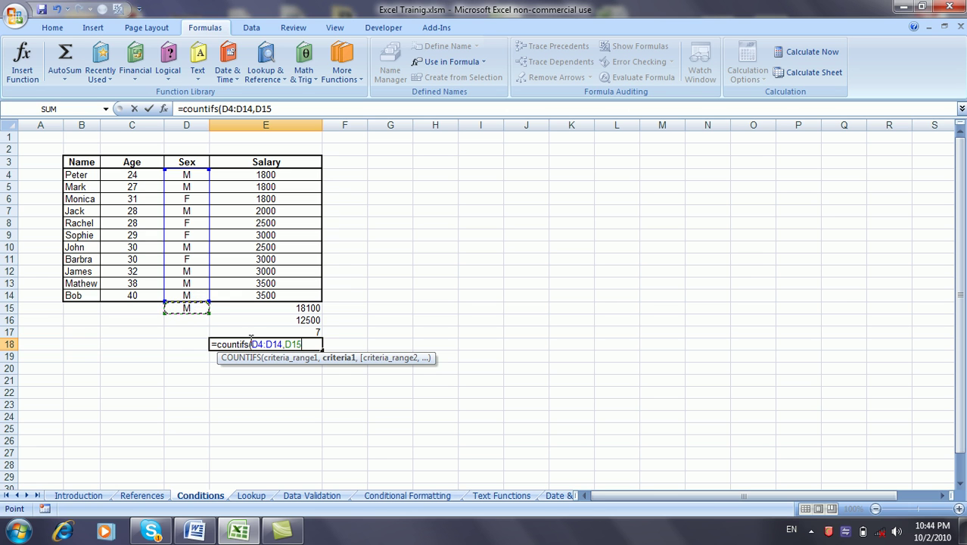
{"action": "type", "text": ","}
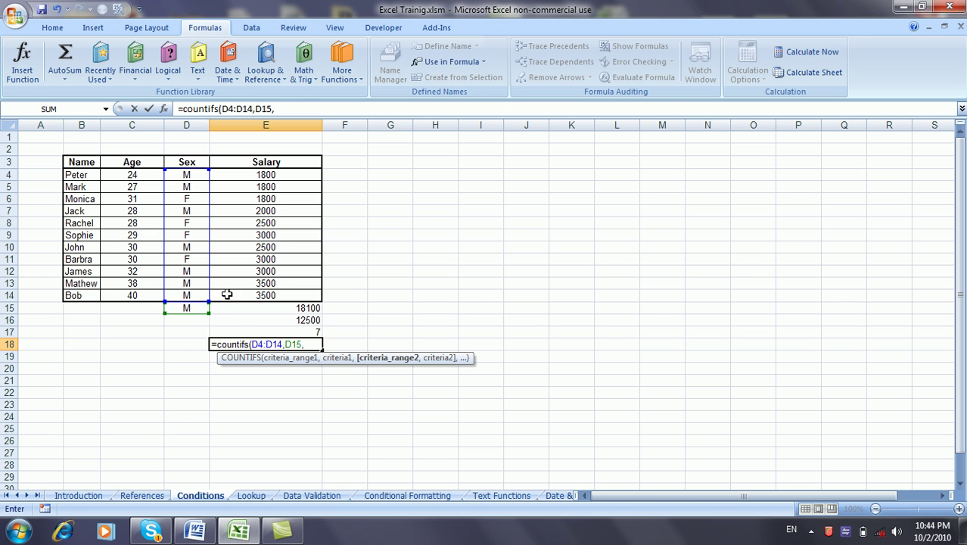
{"action": "left_click_drag", "start_coordinate": [150, 175], "coordinate": [144, 295]}
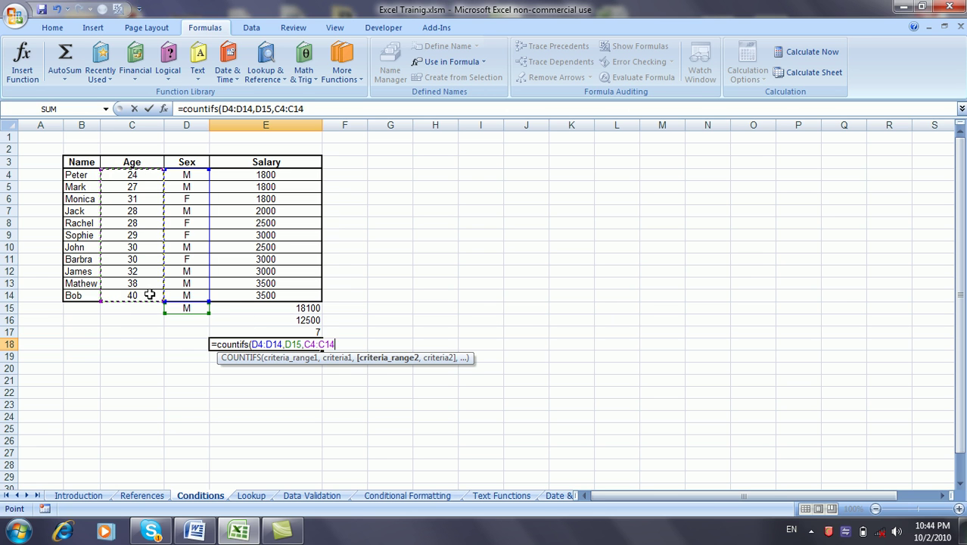
{"action": "type", "text": ",\">30\")"}
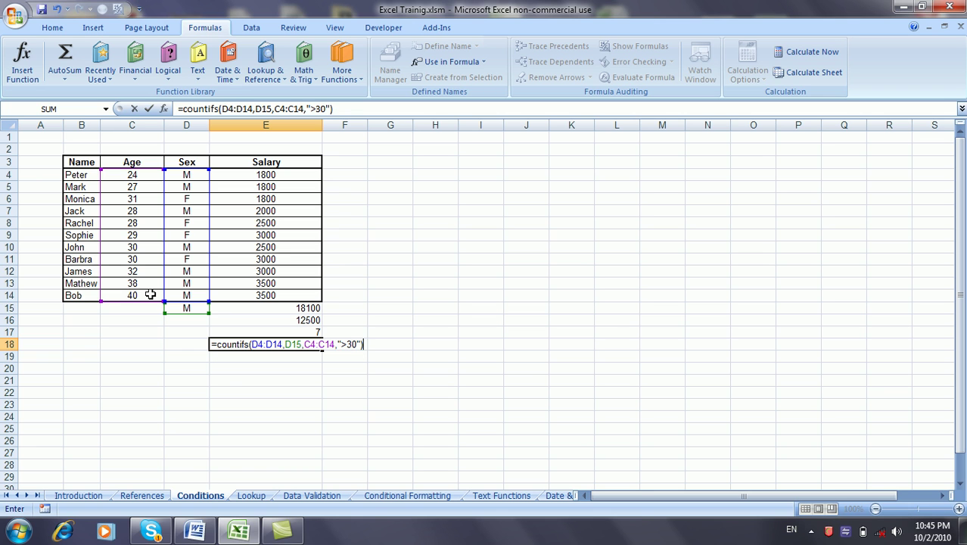
{"action": "key", "text": "Return"}
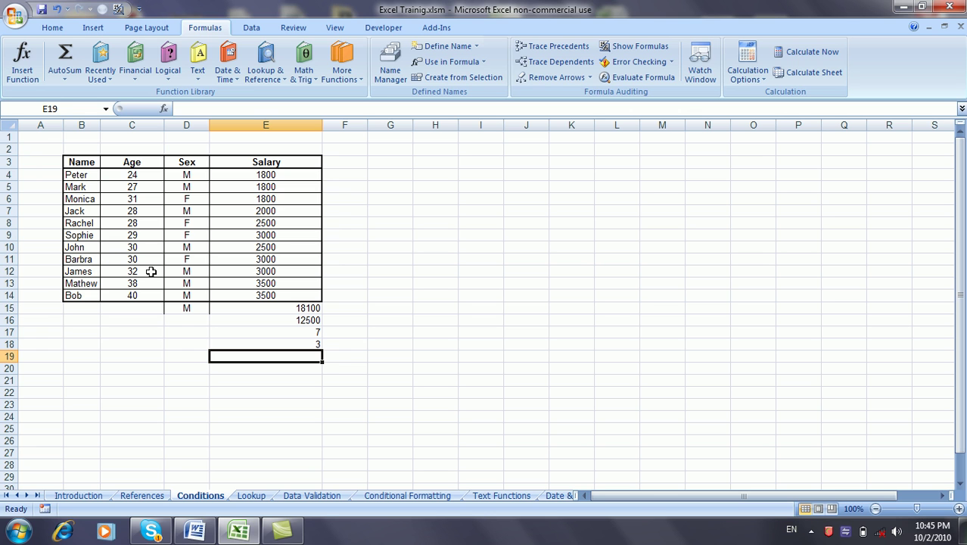
Step: Check the ages in C12:C14 against the COUNTIFS result of 3
{"action": "left_click_drag", "start_coordinate": [151, 271], "coordinate": [152, 299]}
{"action": "left_click", "coordinate": [302, 345]}
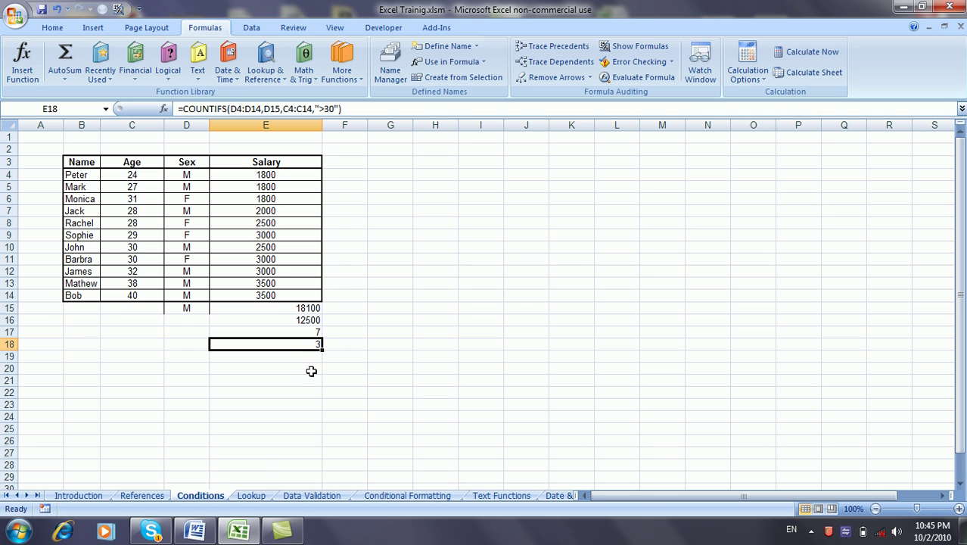
{"action": "left_click", "coordinate": [305, 357]}
{"action": "left_click", "coordinate": [291, 357]}
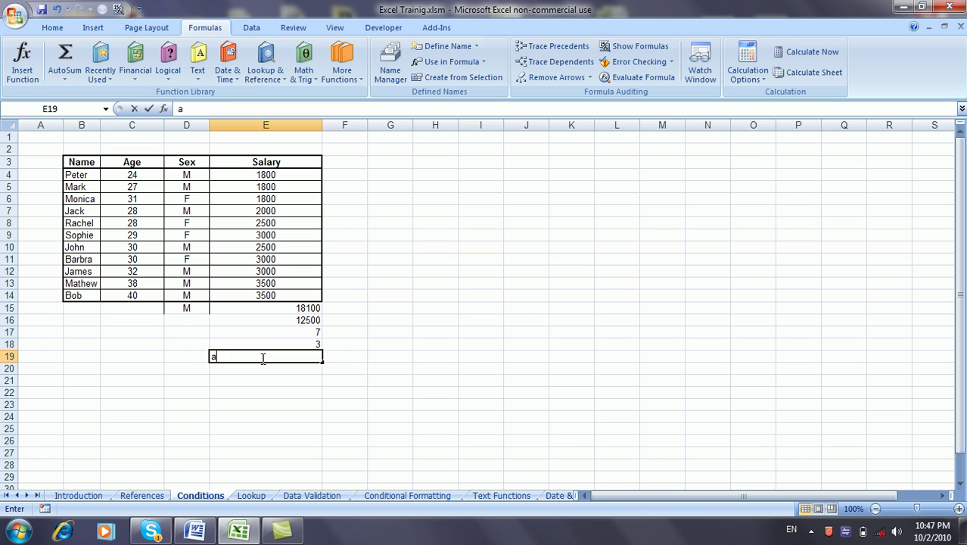
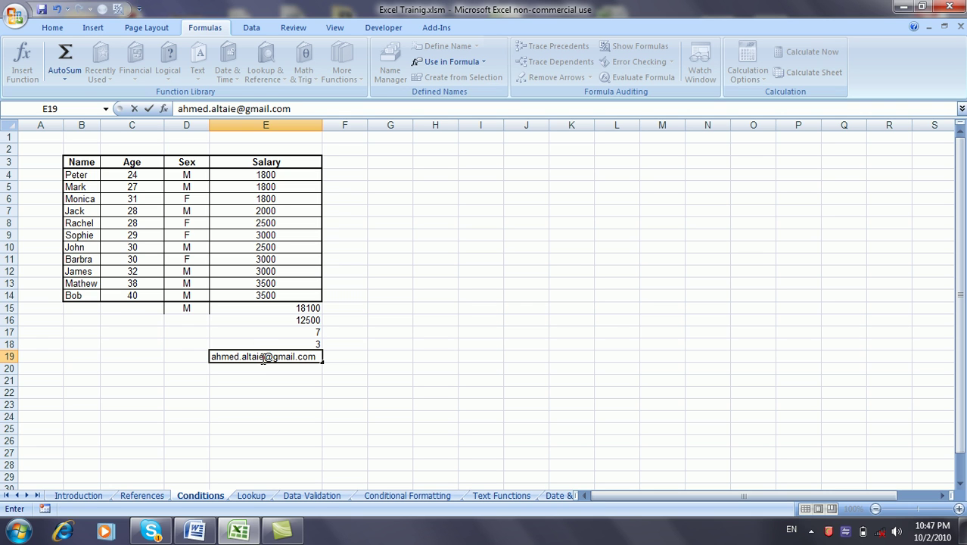